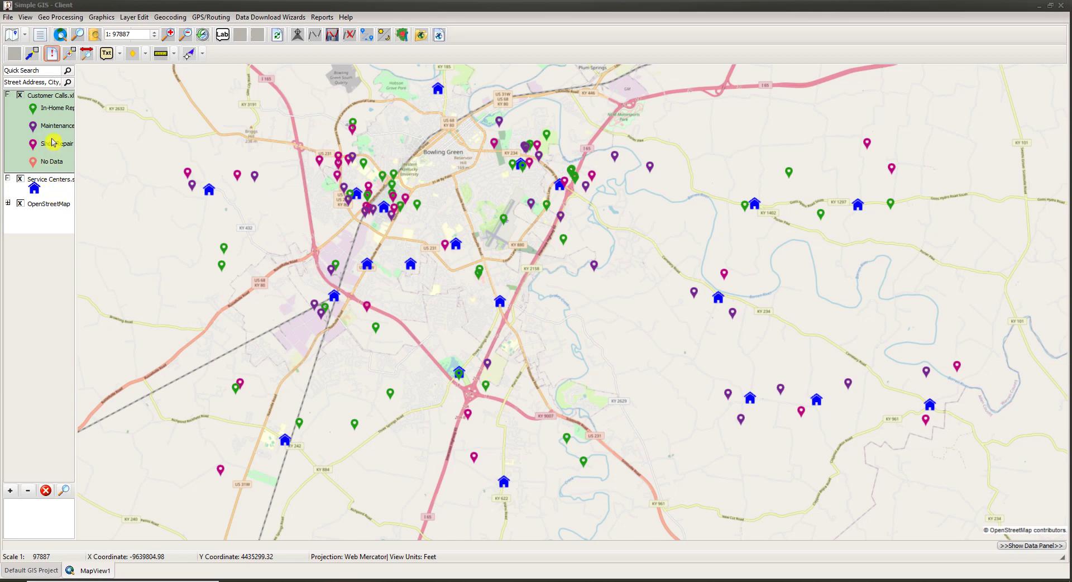
Step: Widen the layer list so every name shows in full, and make Service Centers.shp the active layer
{"action": "left_click", "coordinate": [77, 135]}
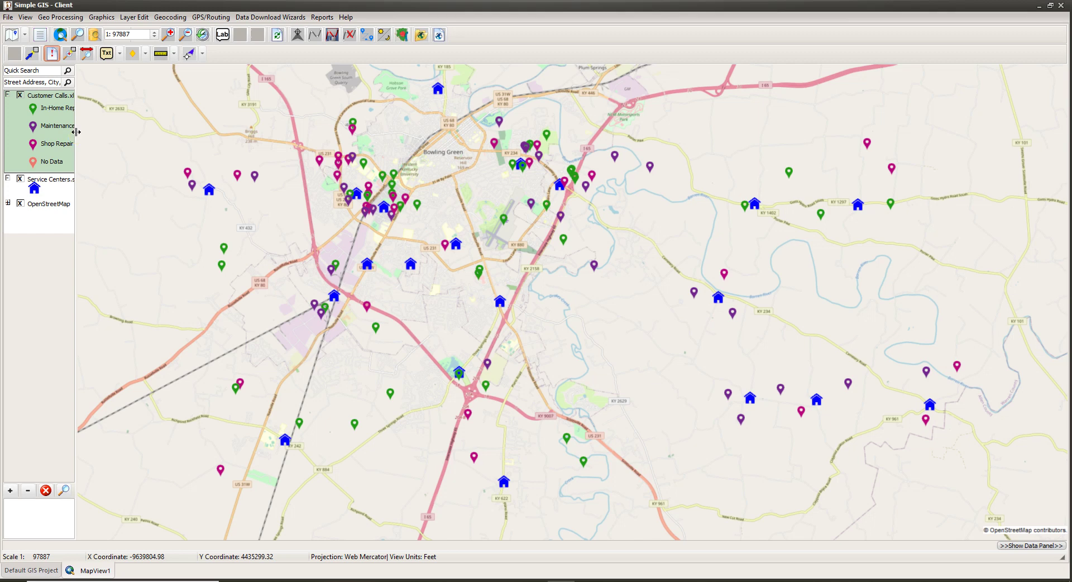
{"action": "left_click_drag", "start_coordinate": [77, 135], "coordinate": [99, 133]}
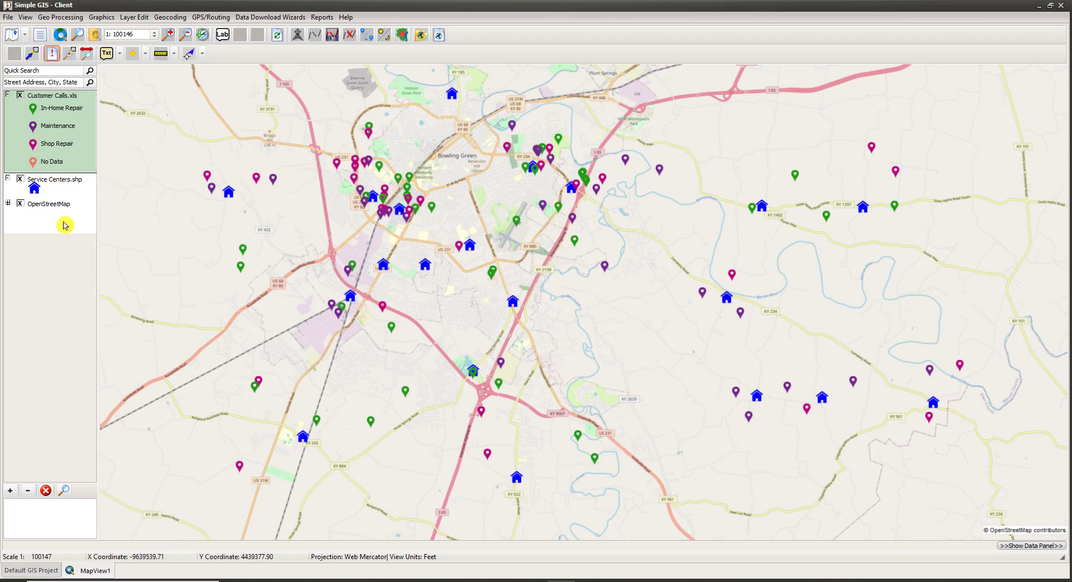
{"action": "left_click", "coordinate": [73, 189]}
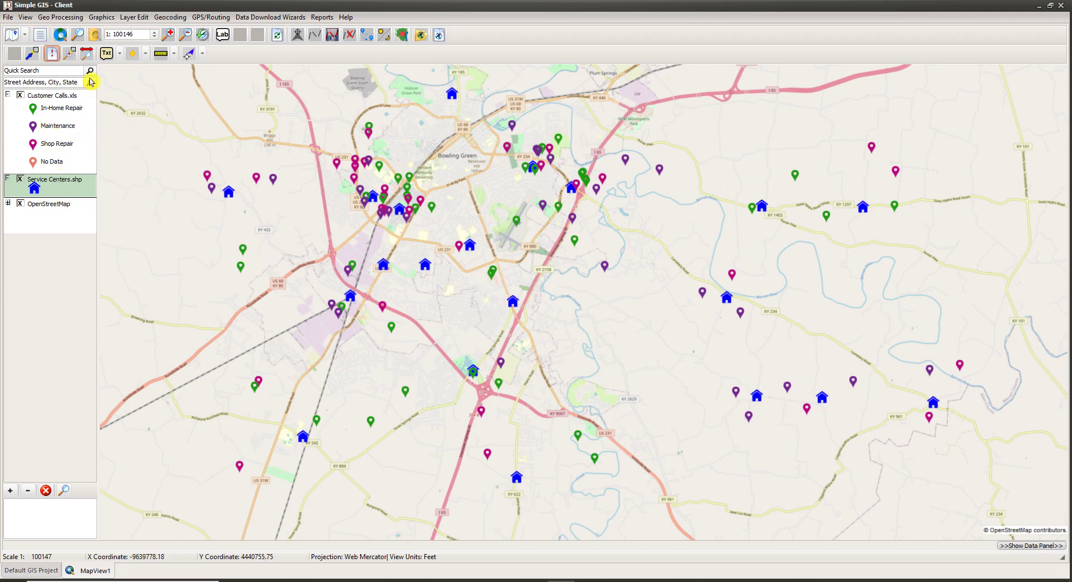
Step: Launch Proximity Analysis from the Geo Processing menu
{"action": "left_click", "coordinate": [72, 22]}
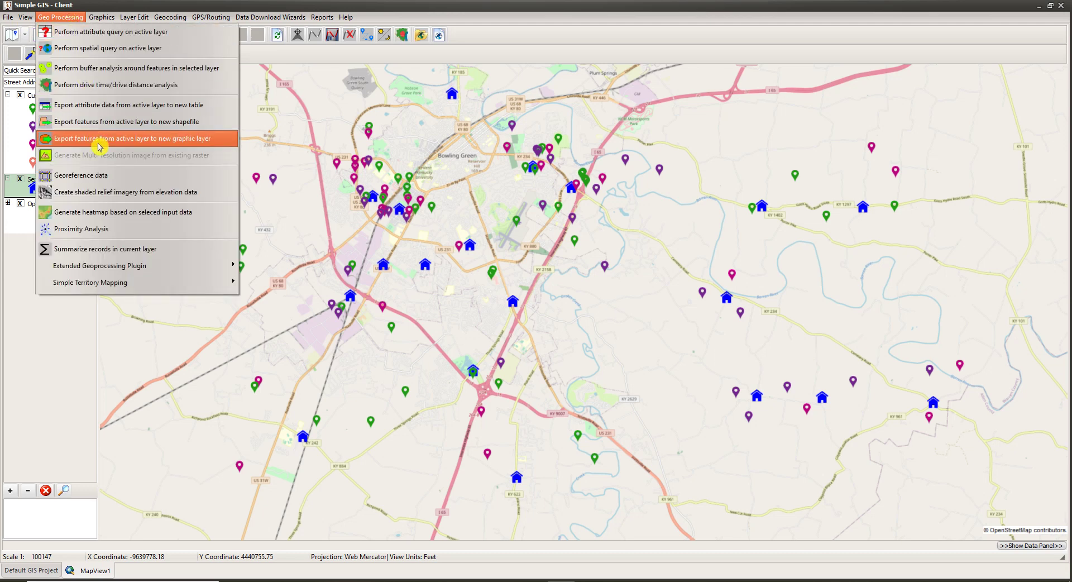
{"action": "left_click", "coordinate": [119, 230]}
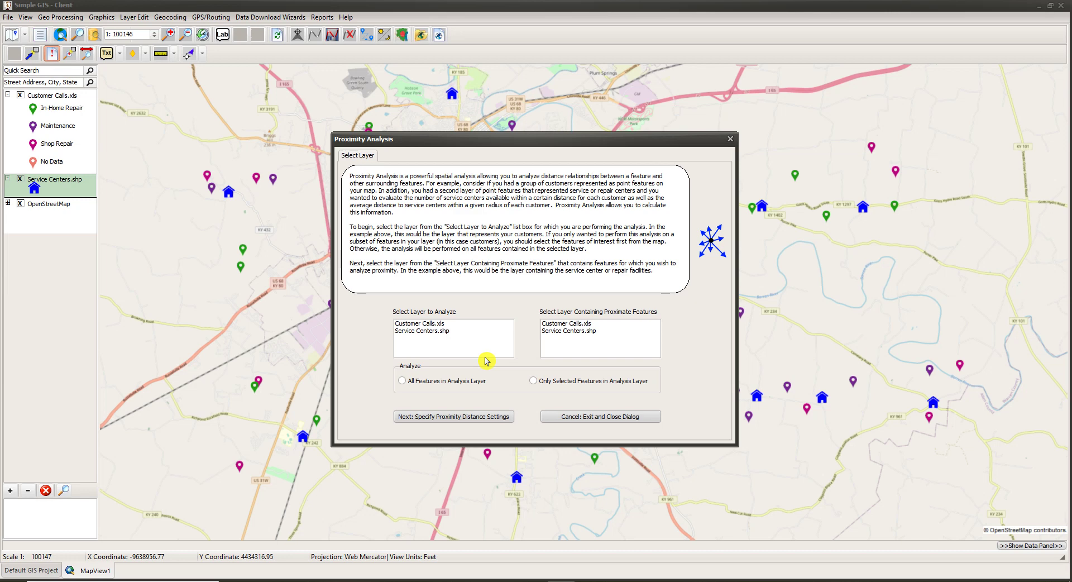
Step: Analyze Service Centers.shp against Customer Calls.xls as proximate features, and advance to distance settings
{"action": "left_click", "coordinate": [427, 332]}
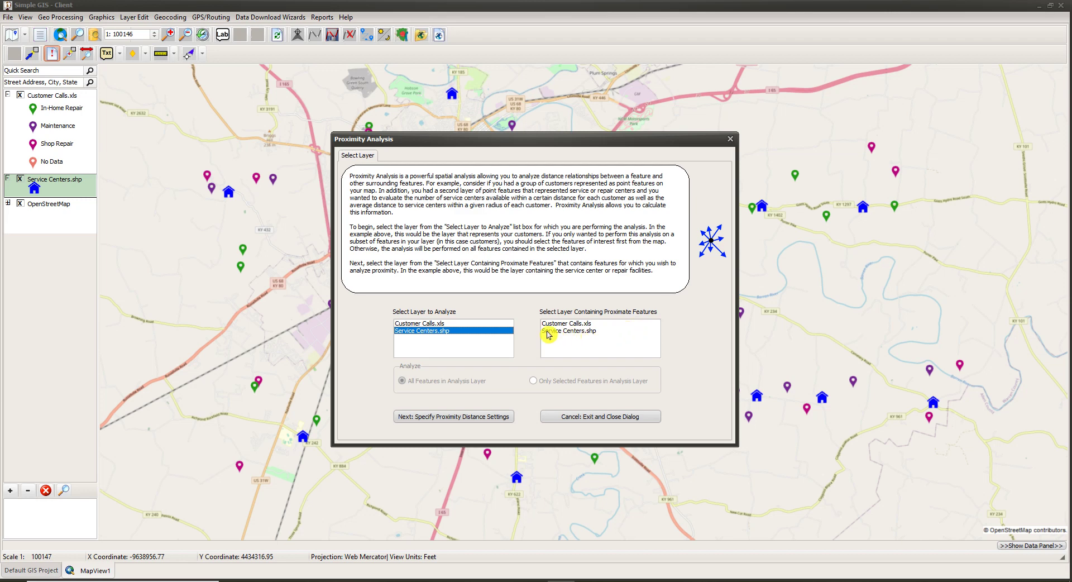
{"action": "left_click", "coordinate": [586, 323]}
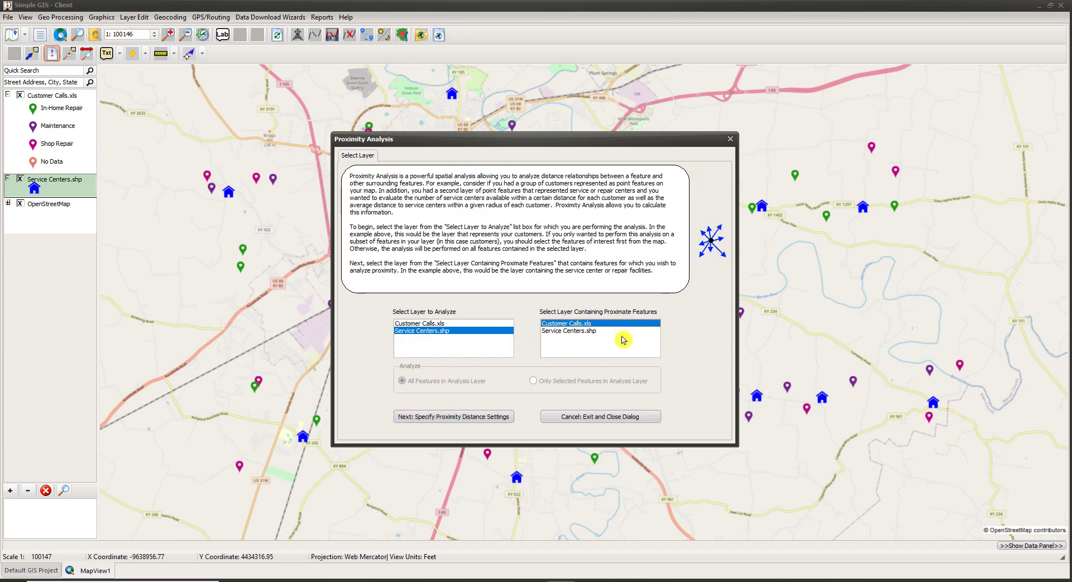
{"action": "left_click", "coordinate": [464, 417]}
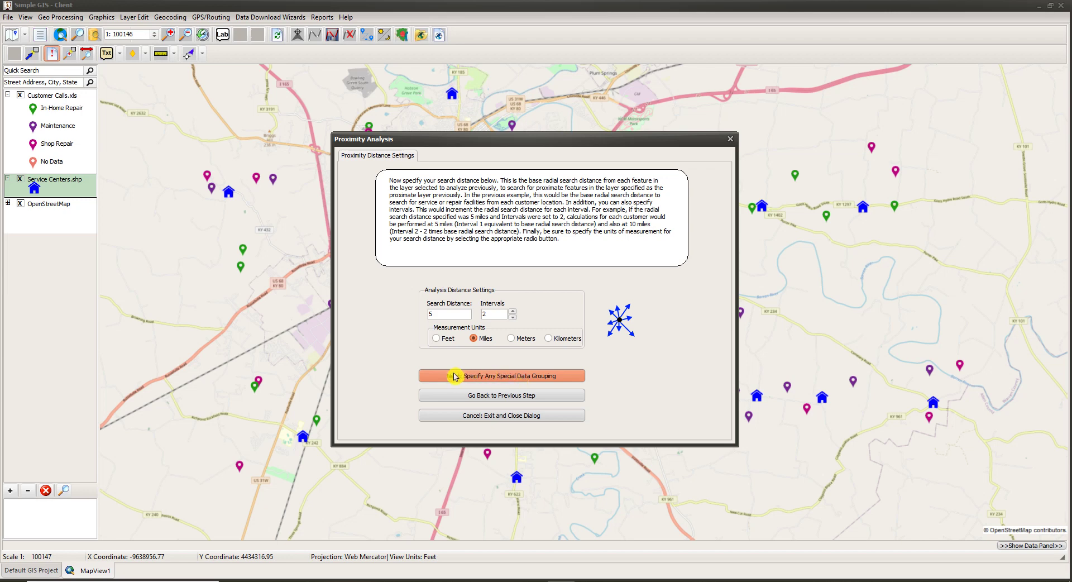
Step: Accept a 5-mile search distance with 2 intervals in Miles, and proceed to data grouping
{"action": "left_click", "coordinate": [501, 380]}
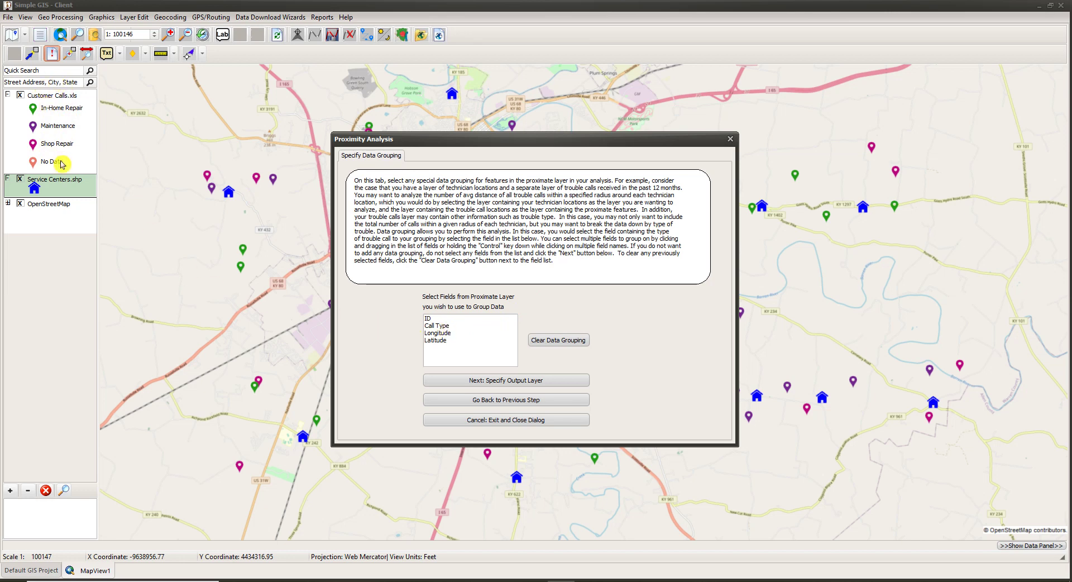
Step: Select Call Type as the grouping field from the Customer Calls layer
{"action": "left_click", "coordinate": [442, 325]}
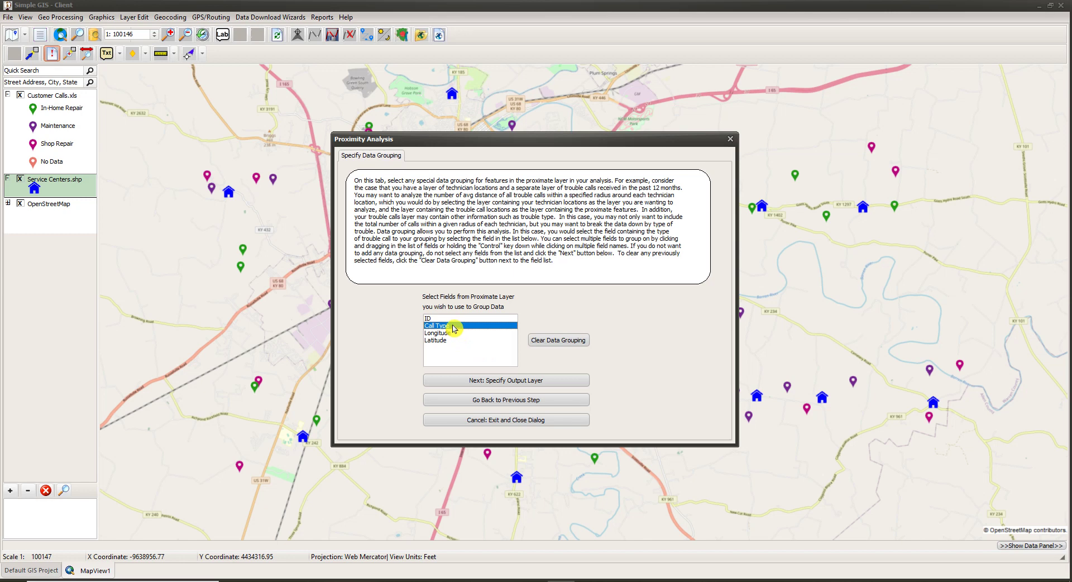
Step: Demonstrate multi-selecting Longitude and Latitude, leave only Call Type selected, and advance to output
{"action": "left_click_drag", "start_coordinate": [454, 329], "coordinate": [455, 338]}
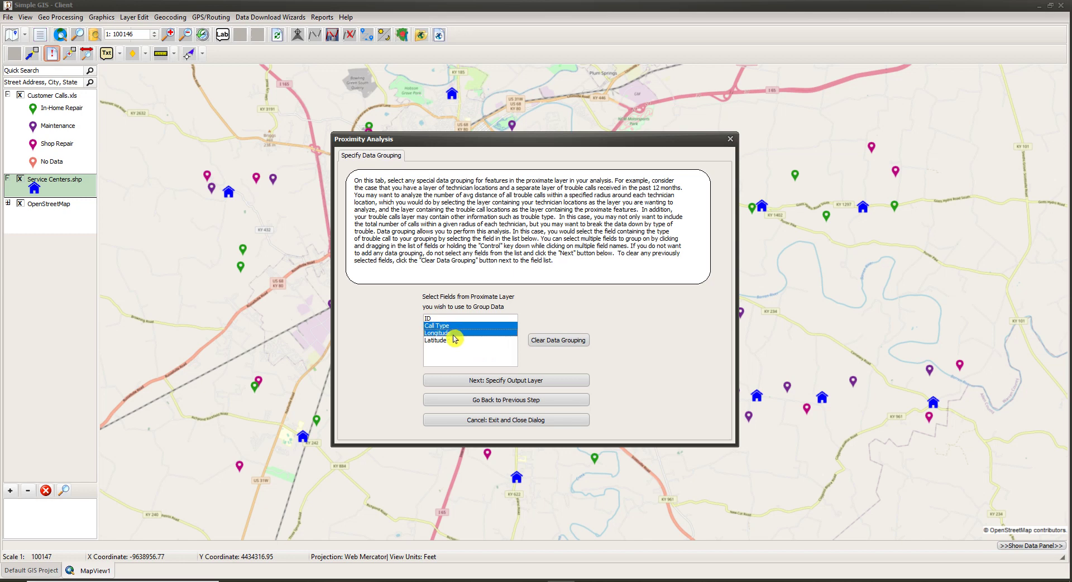
{"action": "left_click", "coordinate": [457, 329]}
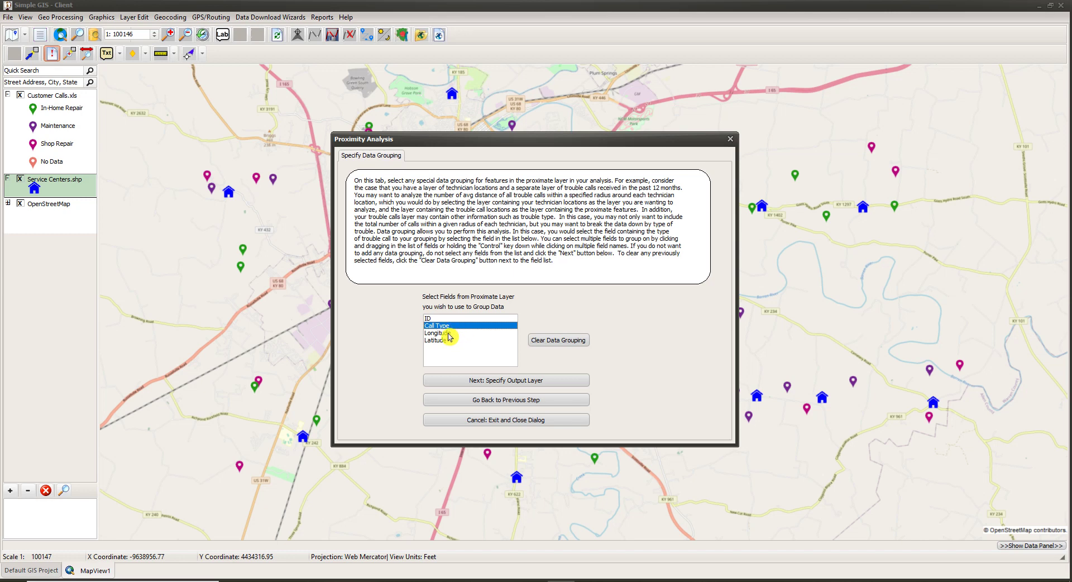
{"action": "left_click", "coordinate": [442, 340], "text": "ctrl"}
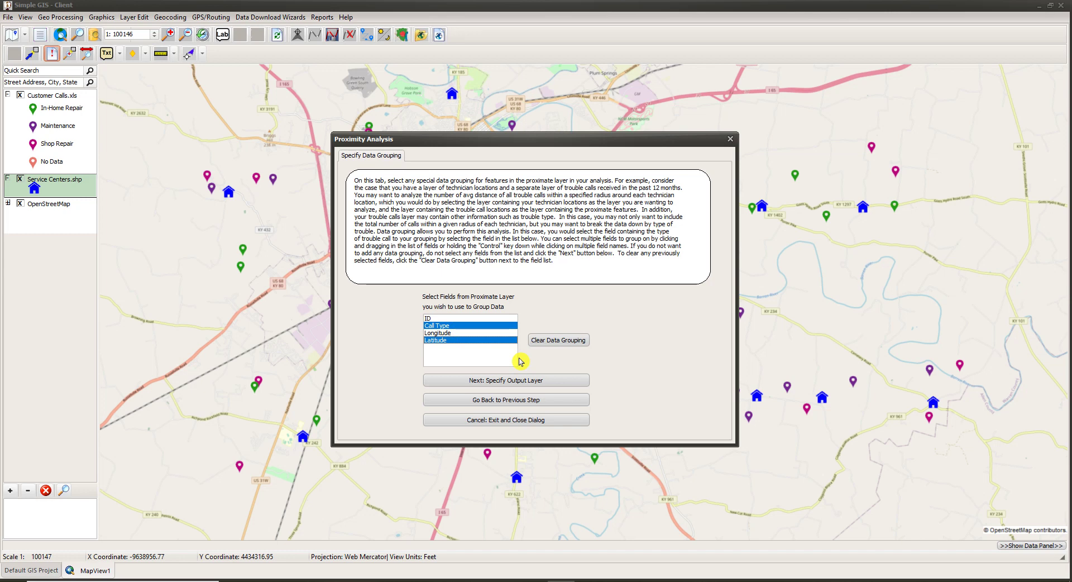
{"action": "left_click", "coordinate": [446, 328]}
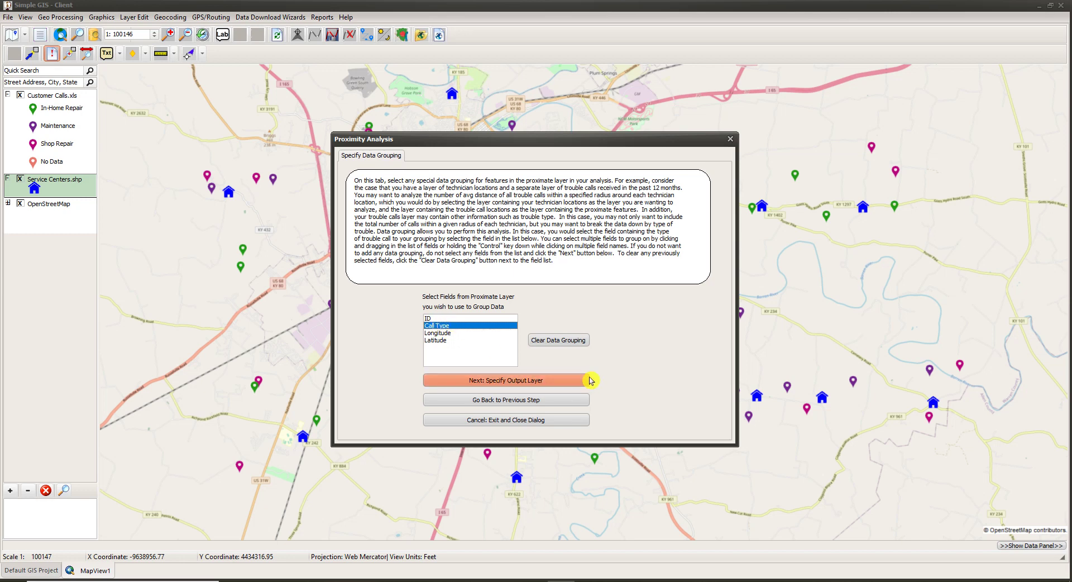
{"action": "left_click", "coordinate": [509, 380]}
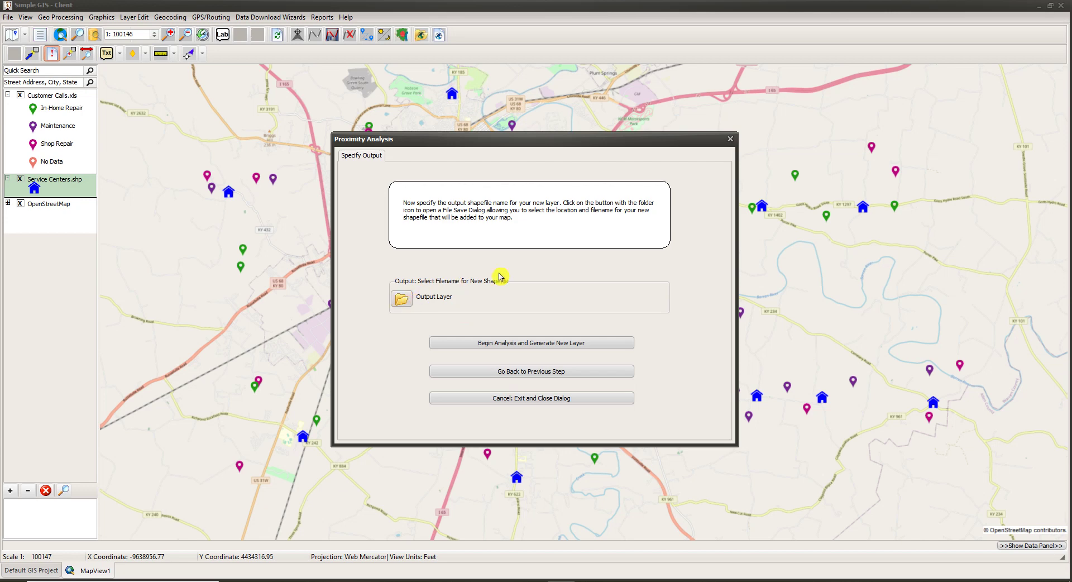
Step: Save the output as MyProximityResults.shp and run the analysis to generate the new layer
{"action": "left_click", "coordinate": [403, 303]}
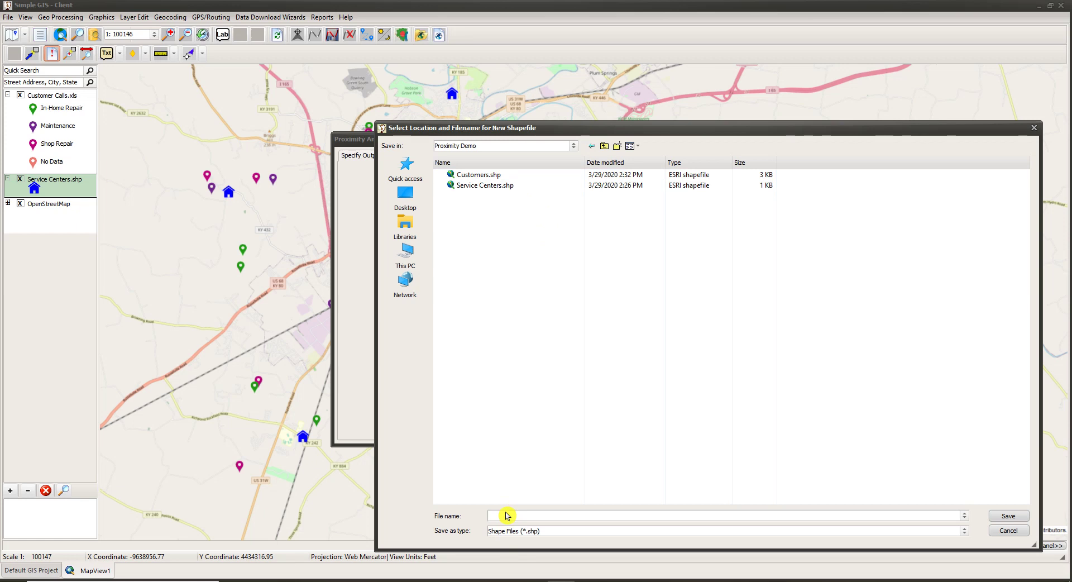
{"action": "type", "text": "MyProximityResults"}
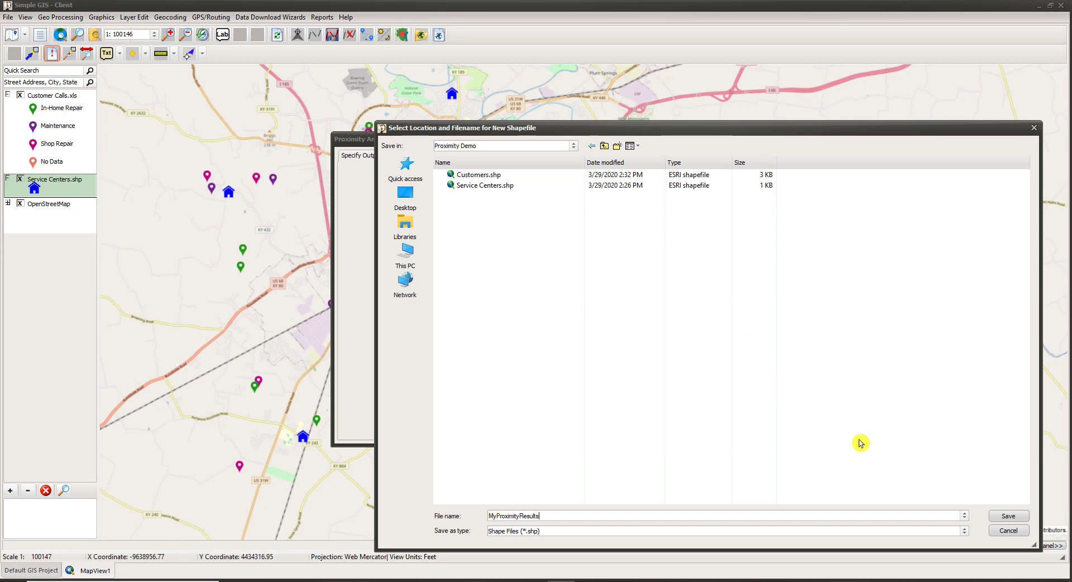
{"action": "left_click", "coordinate": [998, 515]}
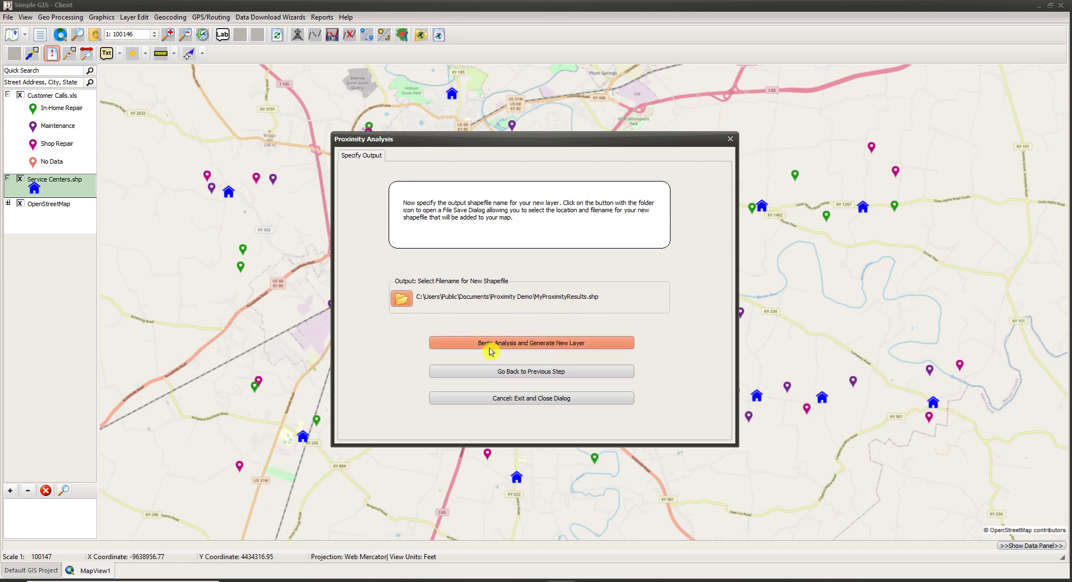
{"action": "left_click", "coordinate": [550, 344]}
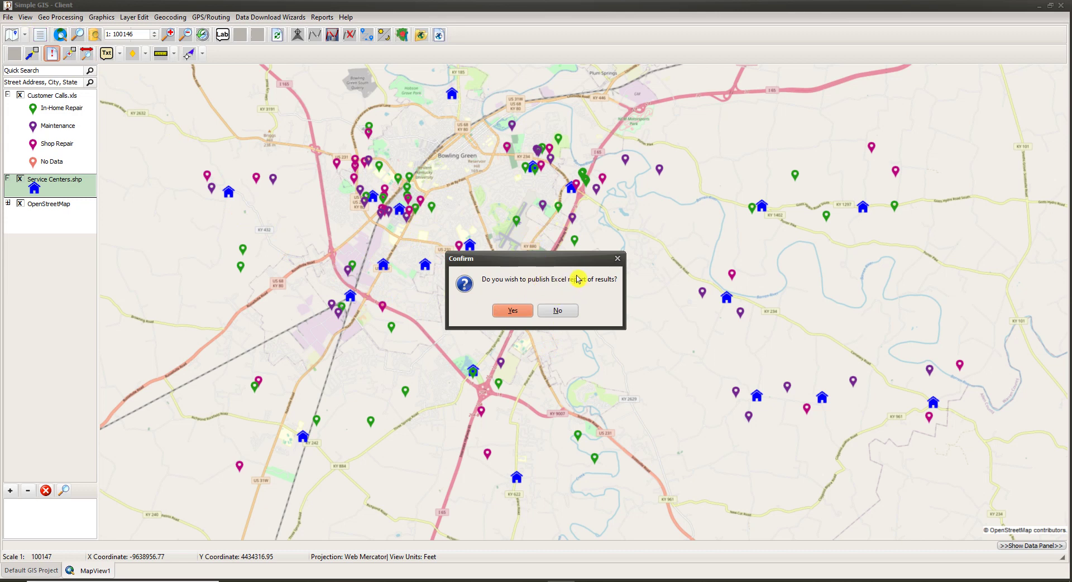
Step: Agree to publish the Excel report and save it as ProximityResults
{"action": "left_click", "coordinate": [512, 311]}
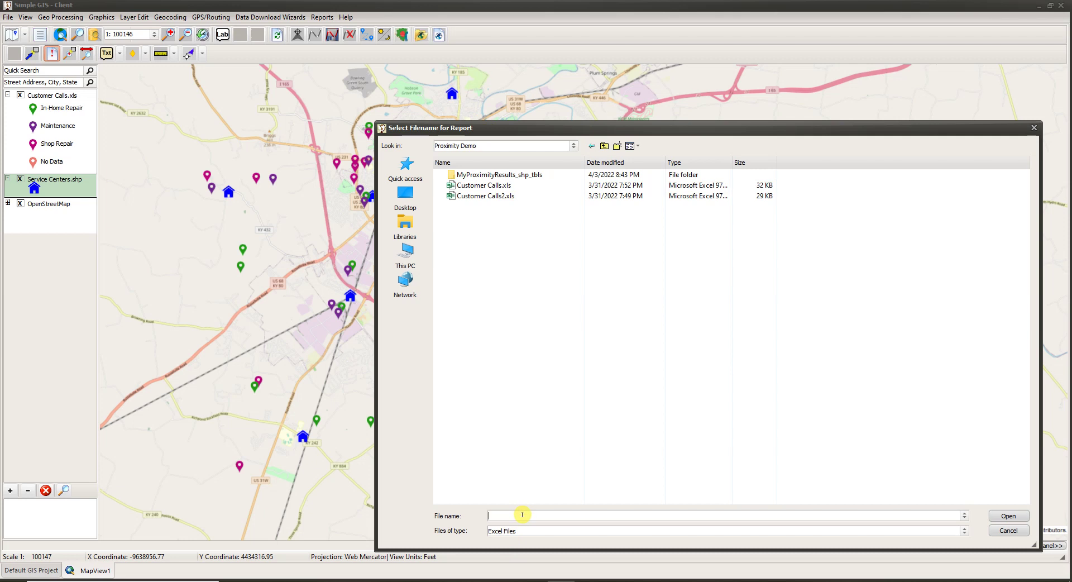
{"action": "type", "text": "Proximi"}
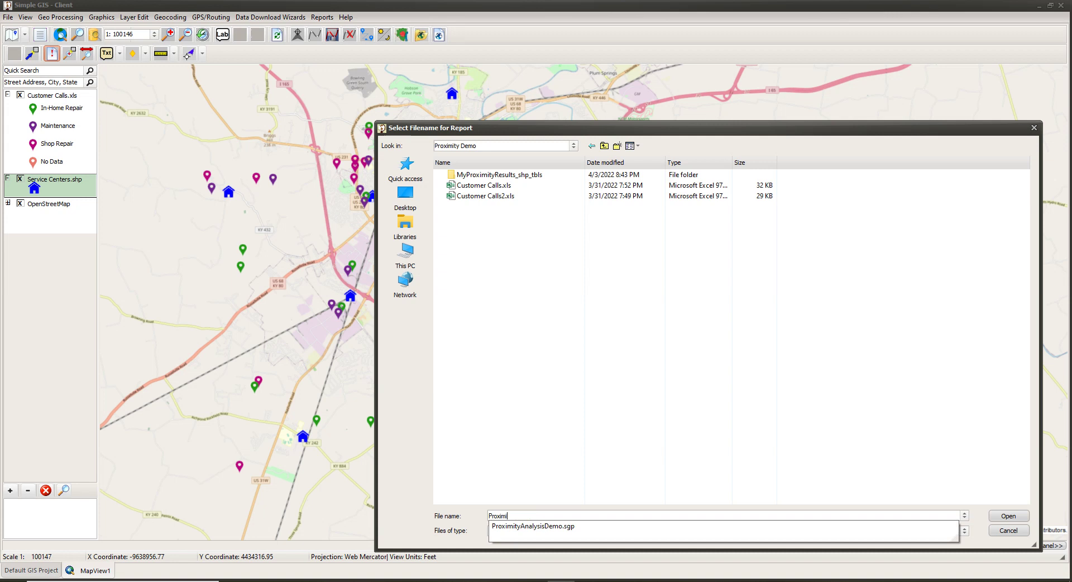
{"action": "type", "text": "tyResults"}
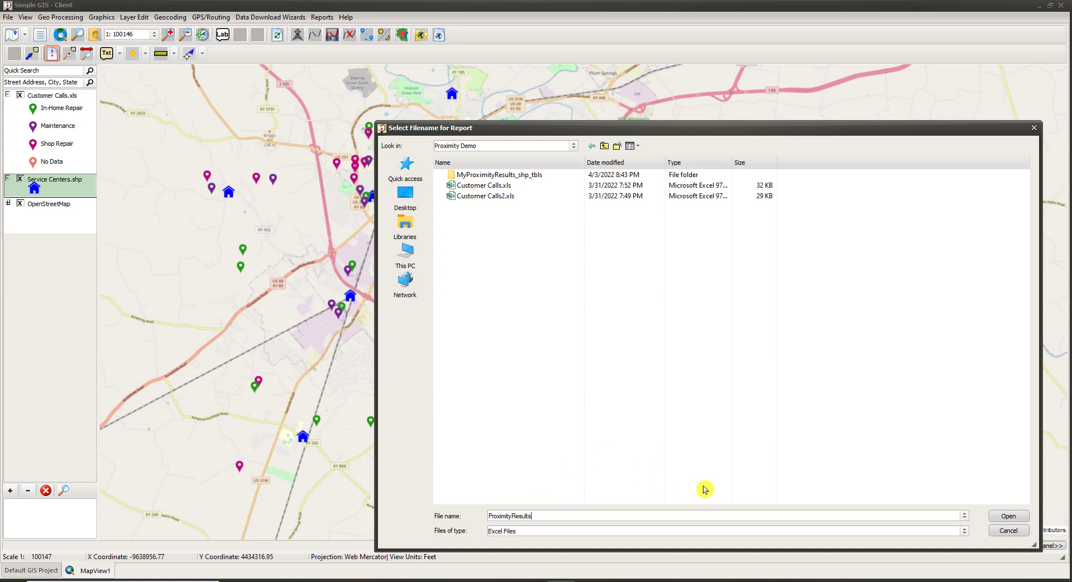
{"action": "left_click", "coordinate": [1009, 516]}
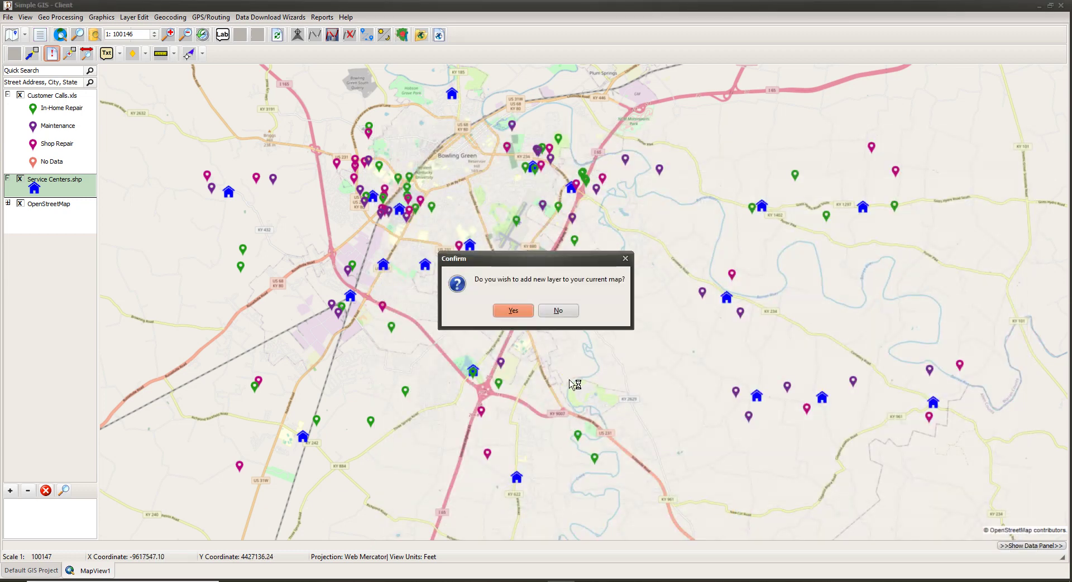
Step: Confirm adding the proximity results to the current map as a new layer
{"action": "left_click", "coordinate": [506, 310]}
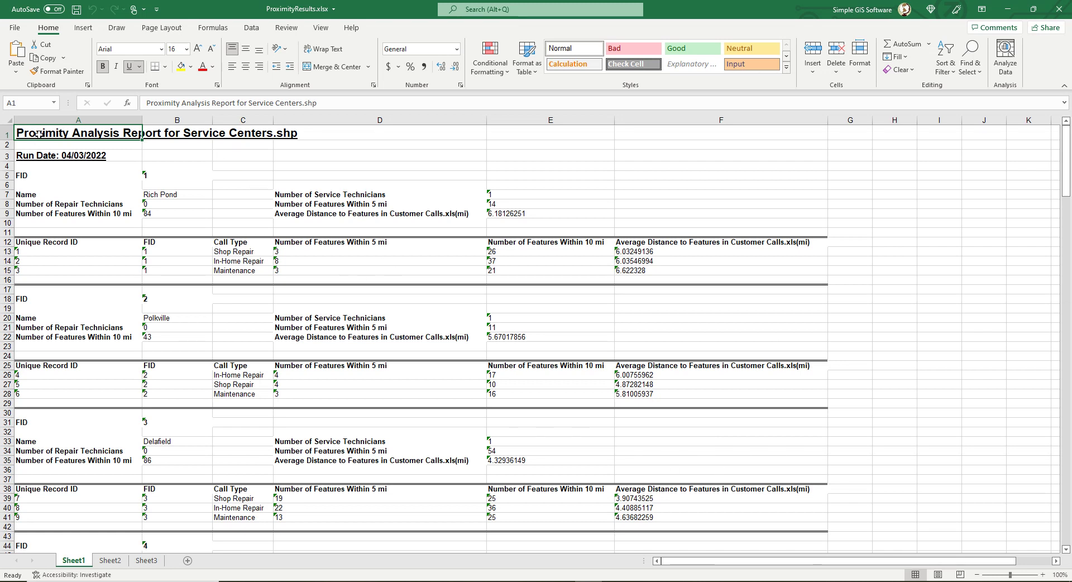
{"action": "left_click", "coordinate": [68, 154]}
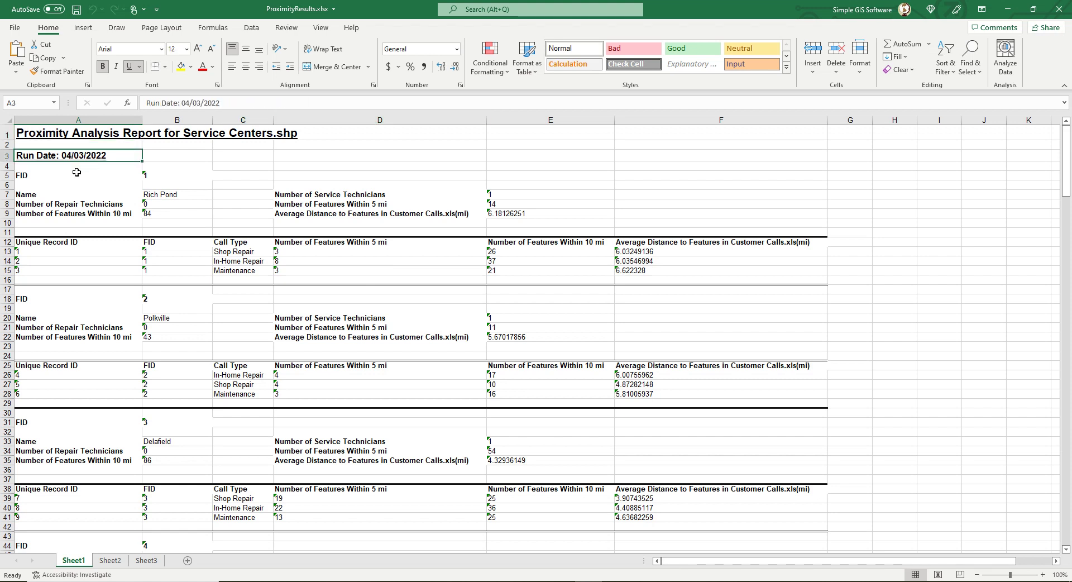
{"action": "left_click", "coordinate": [76, 179]}
{"action": "left_click", "coordinate": [77, 202]}
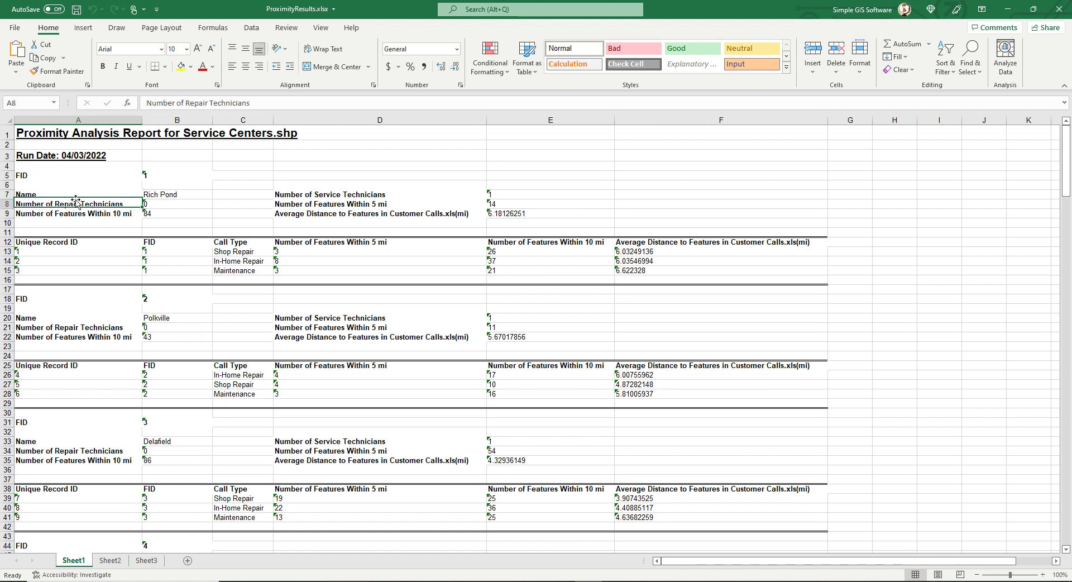
{"action": "left_click", "coordinate": [76, 197]}
{"action": "left_click", "coordinate": [82, 213]}
{"action": "left_click", "coordinate": [88, 195]}
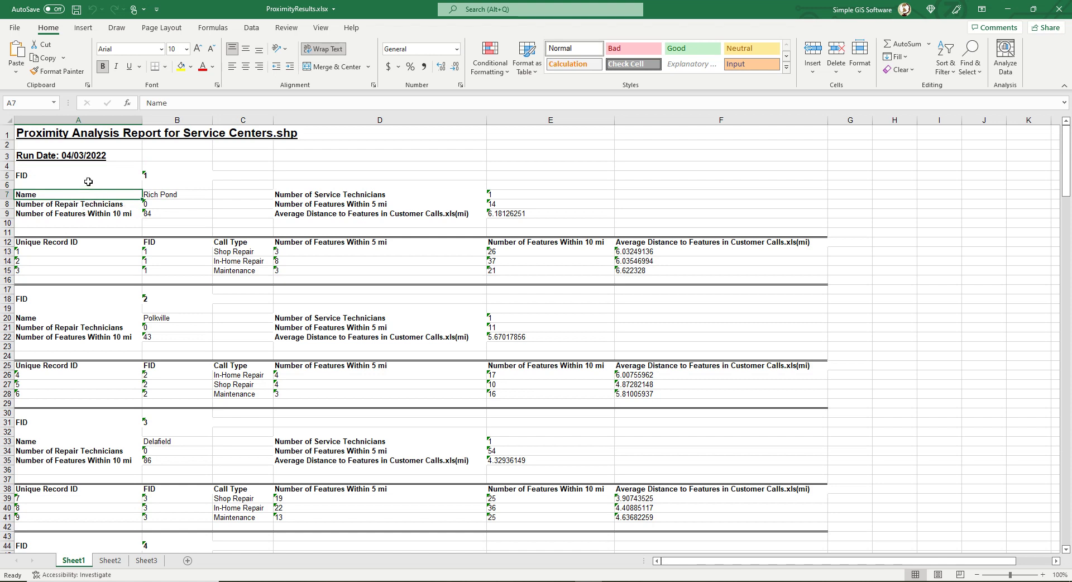
{"action": "left_click", "coordinate": [88, 181]}
{"action": "left_click", "coordinate": [43, 175]}
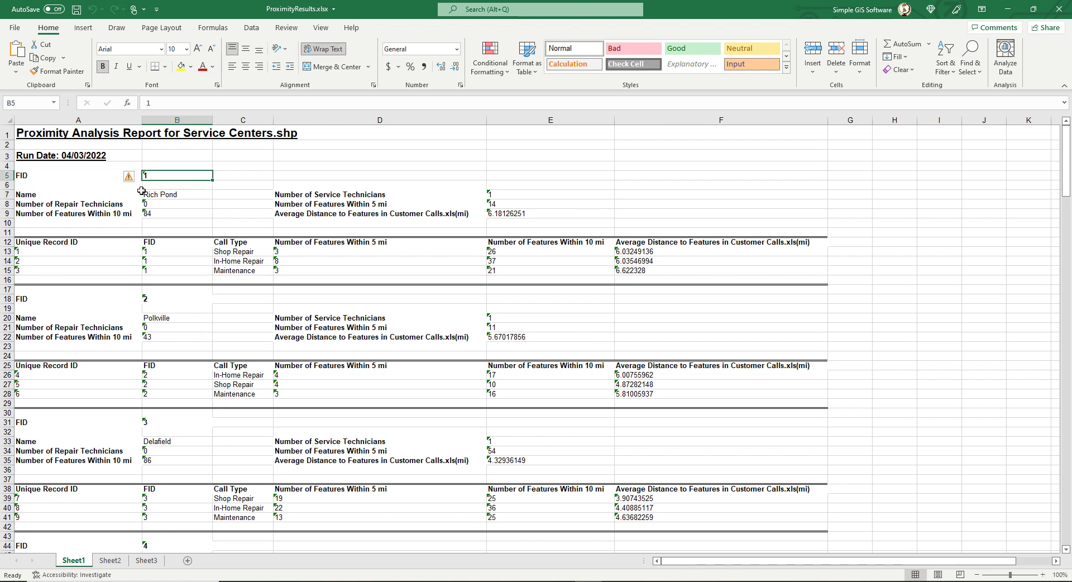
{"action": "left_click", "coordinate": [77, 195]}
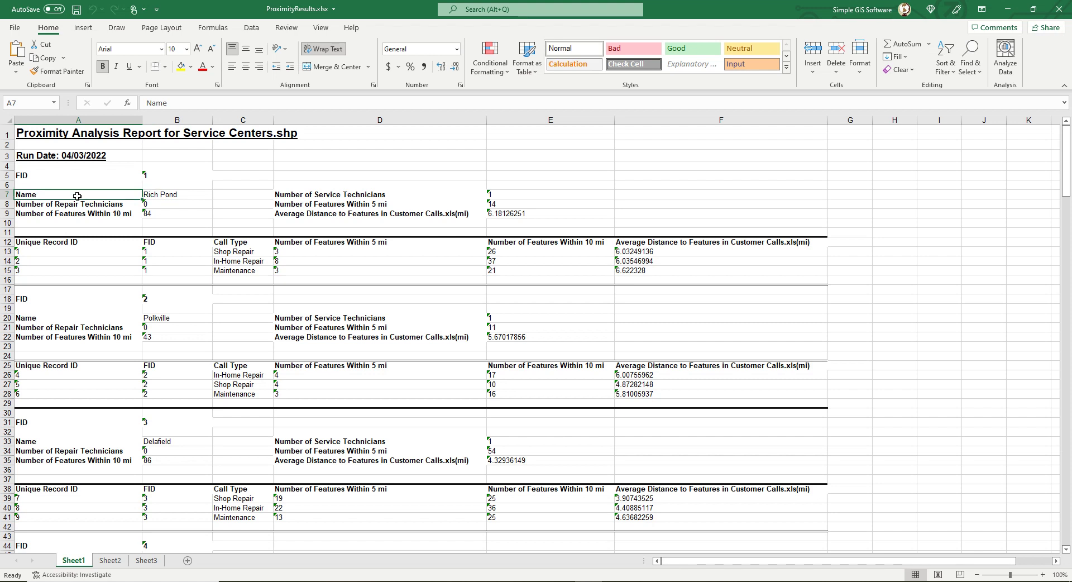
{"action": "left_click", "coordinate": [162, 196]}
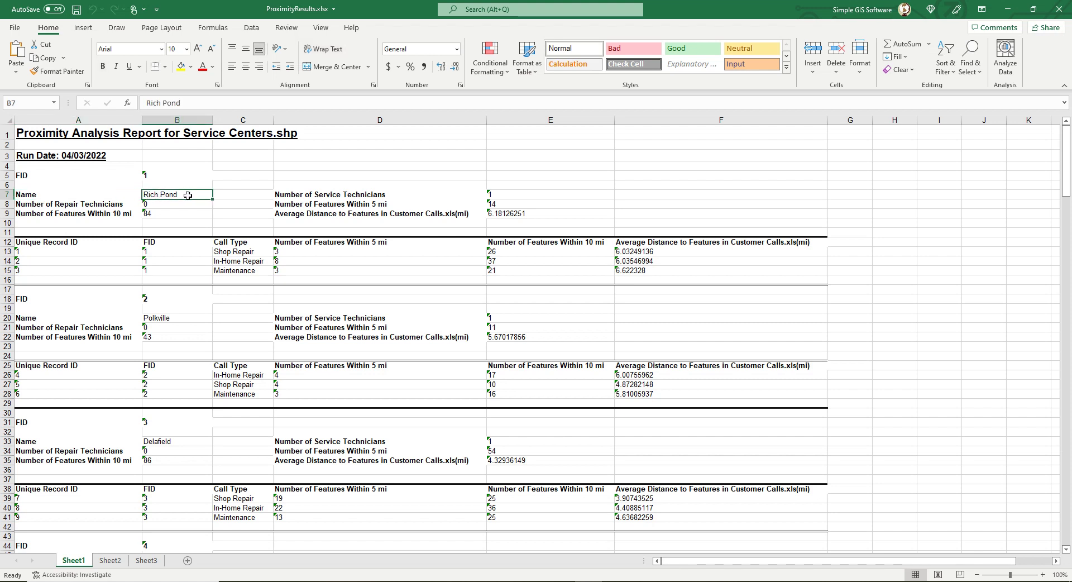
{"action": "left_click", "coordinate": [105, 205]}
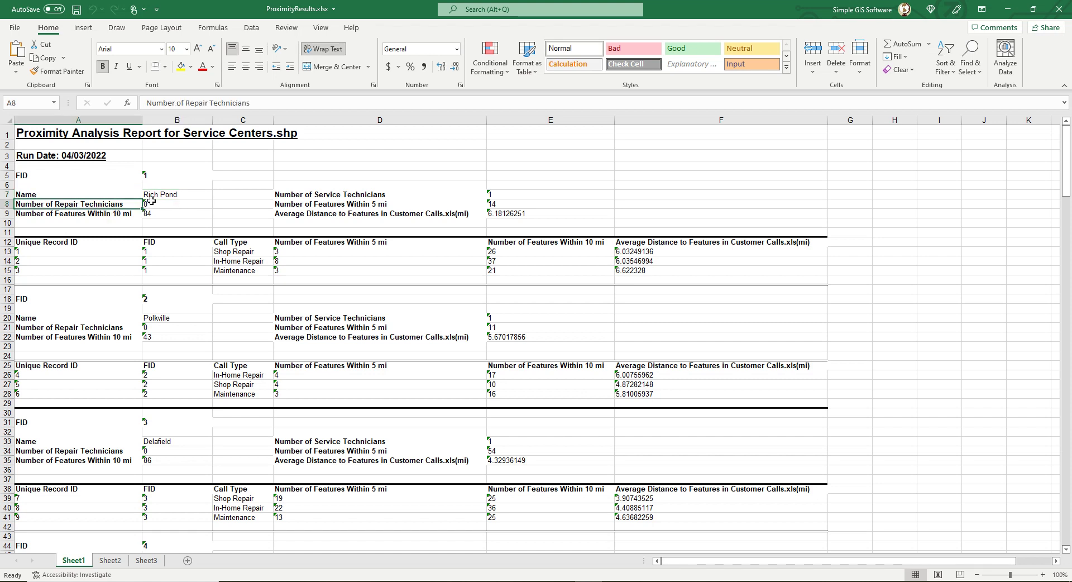
{"action": "left_click", "coordinate": [290, 195]}
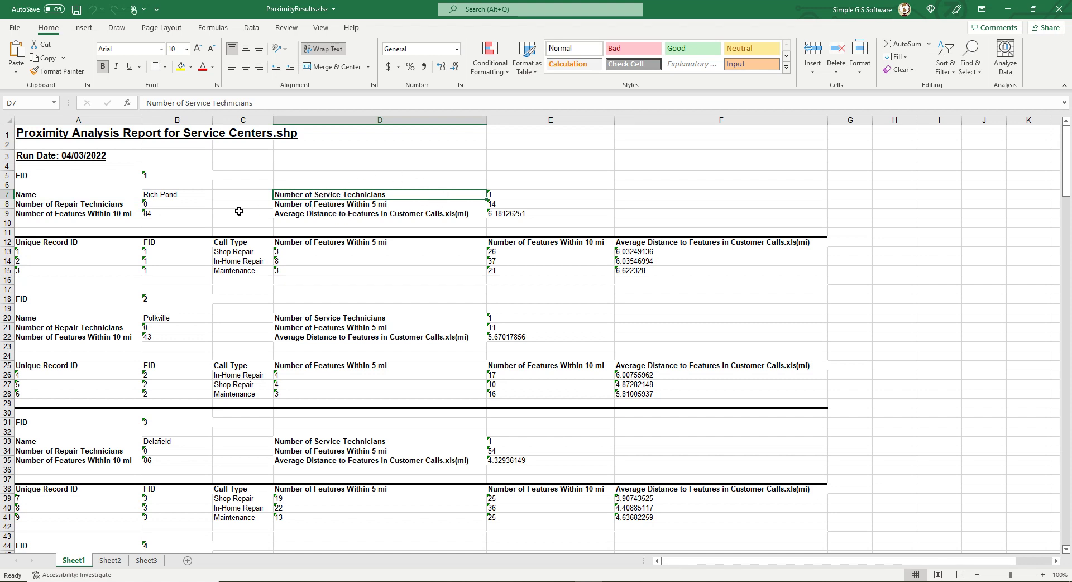
{"action": "left_click", "coordinate": [308, 205]}
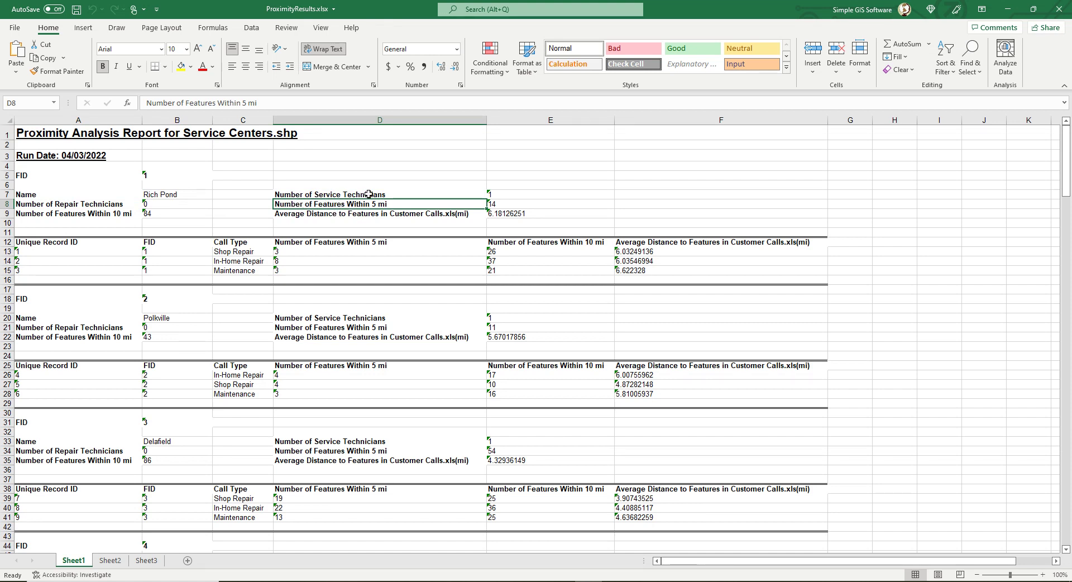
{"action": "left_click", "coordinate": [500, 204]}
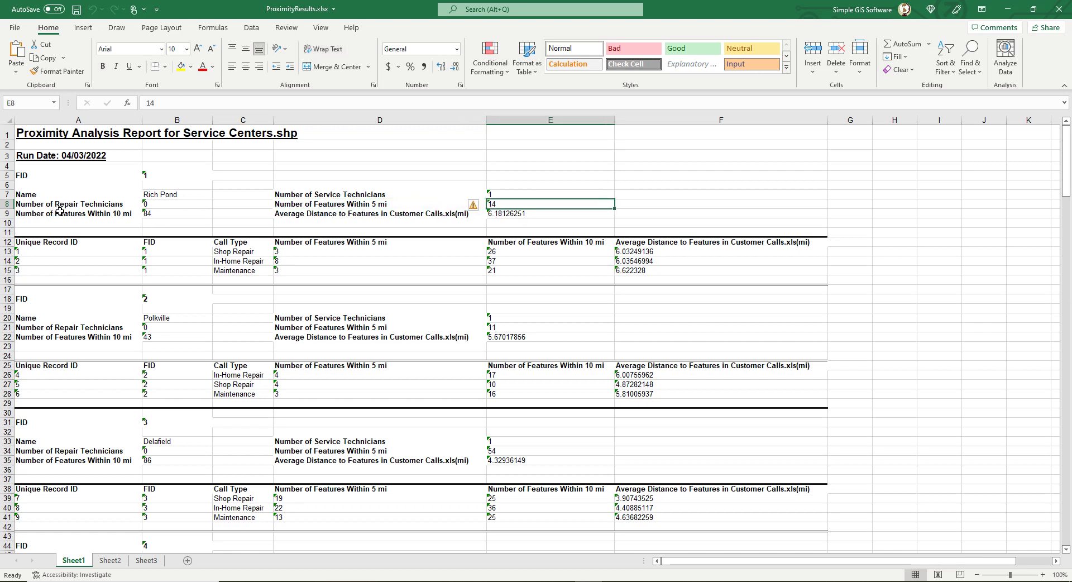
{"action": "left_click", "coordinate": [125, 216]}
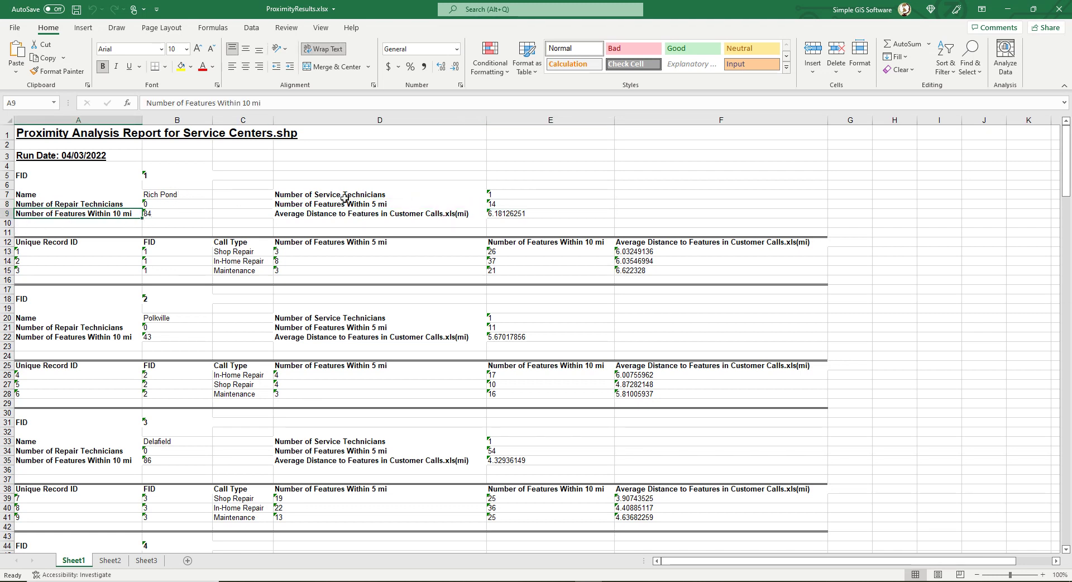
{"action": "left_click", "coordinate": [174, 215]}
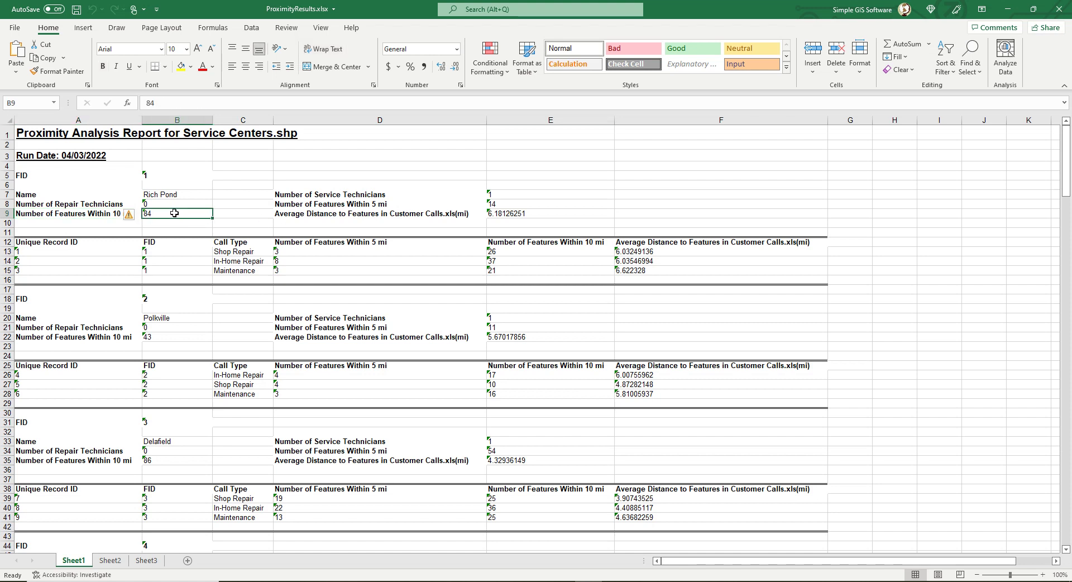
{"action": "left_click", "coordinate": [297, 213]}
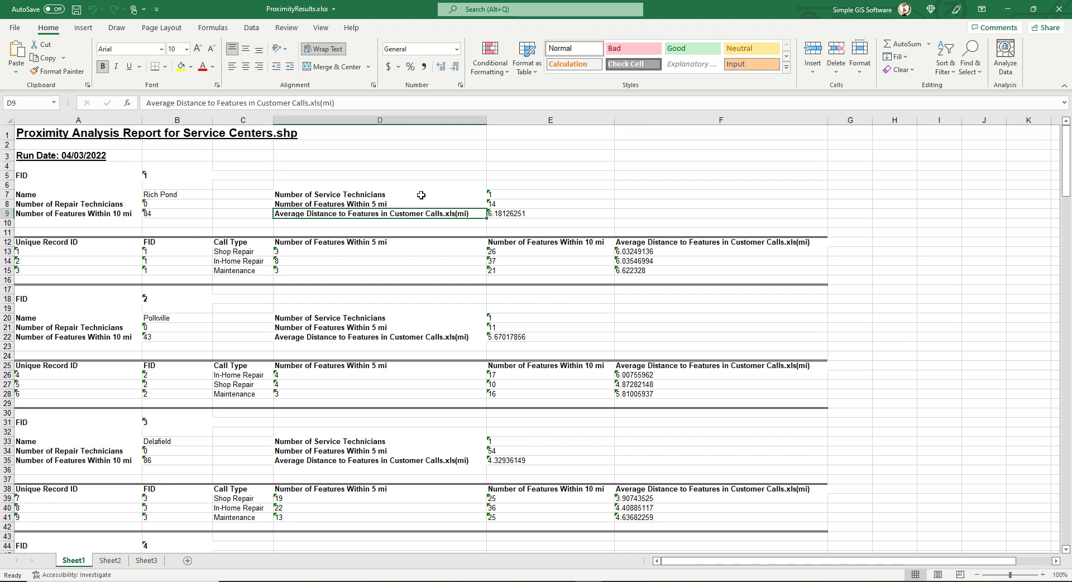
{"action": "left_click", "coordinate": [528, 214]}
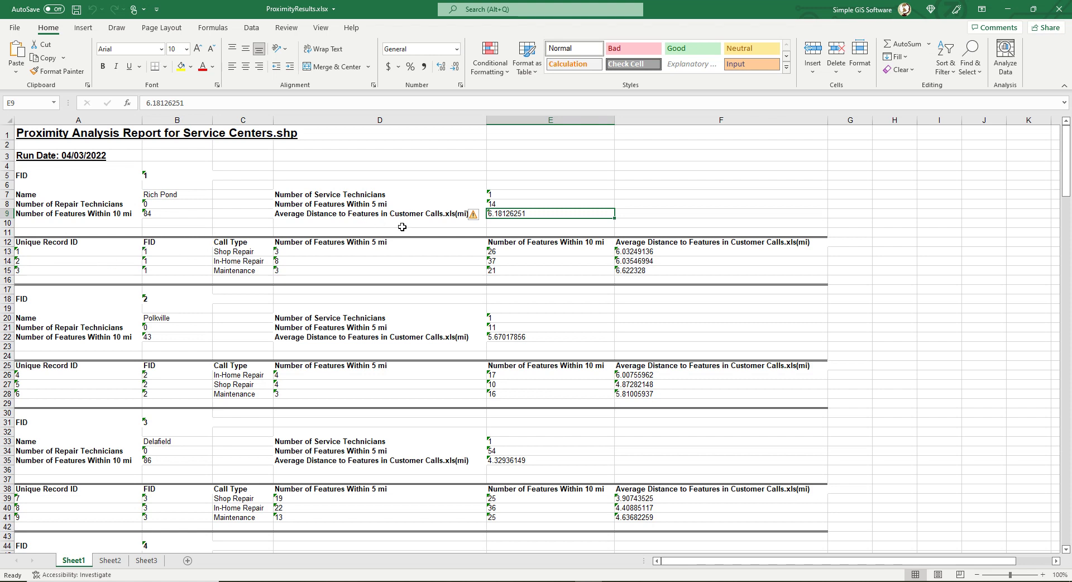
{"action": "left_click", "coordinate": [93, 252]}
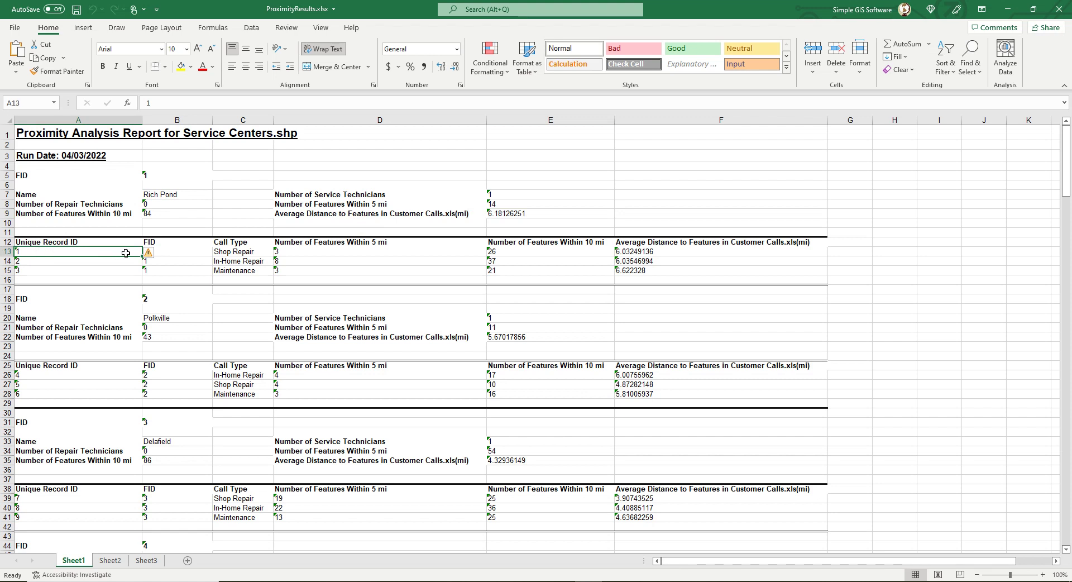
{"action": "left_click", "coordinate": [175, 253]}
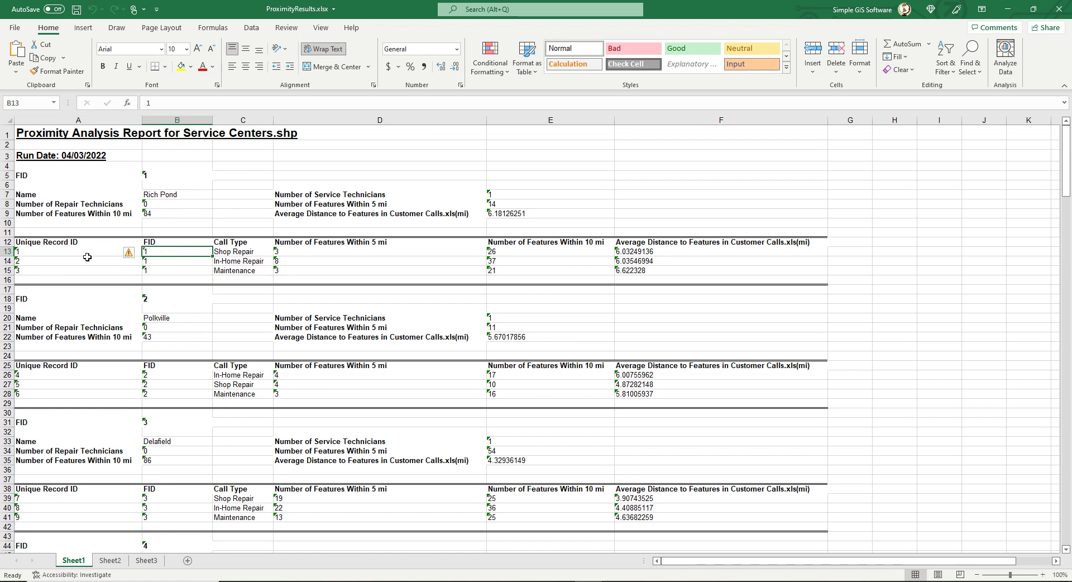
{"action": "left_click", "coordinate": [128, 252]}
{"action": "left_click", "coordinate": [154, 175]}
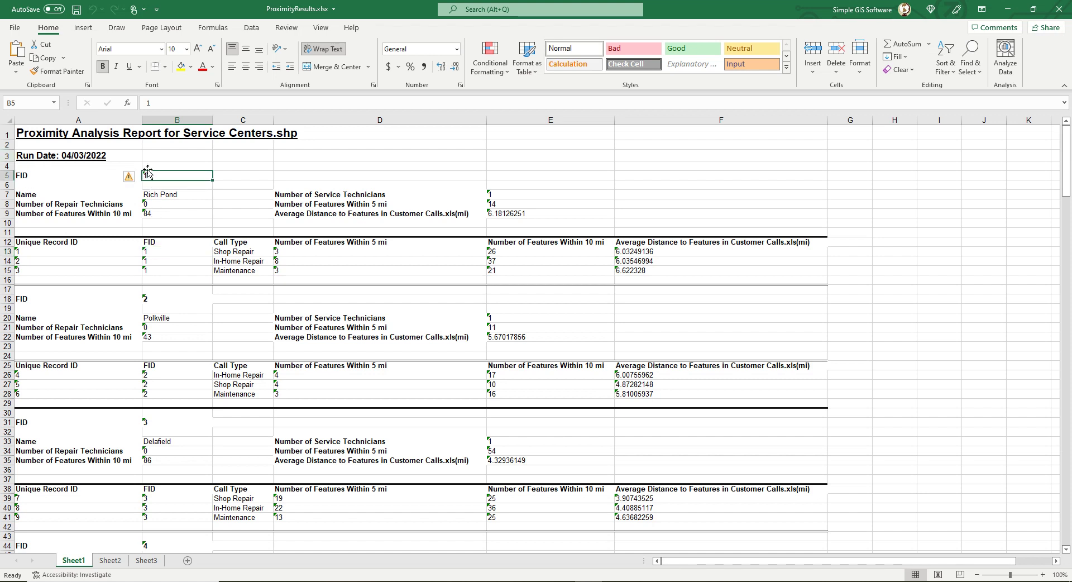
{"action": "left_click", "coordinate": [87, 253]}
{"action": "key", "text": "Down"}
{"action": "key", "text": "Down"}
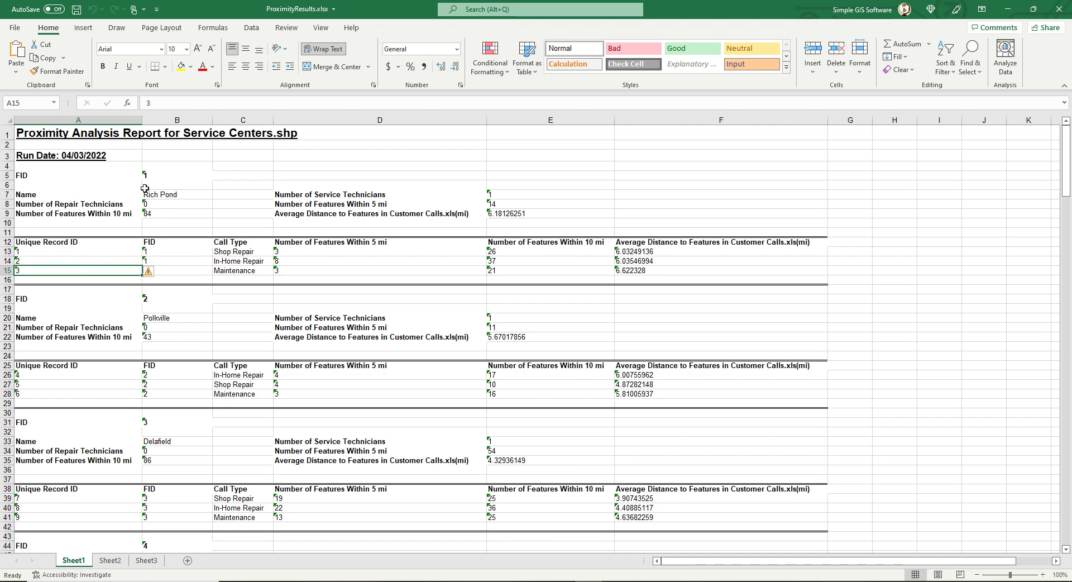
{"action": "left_click", "coordinate": [253, 252]}
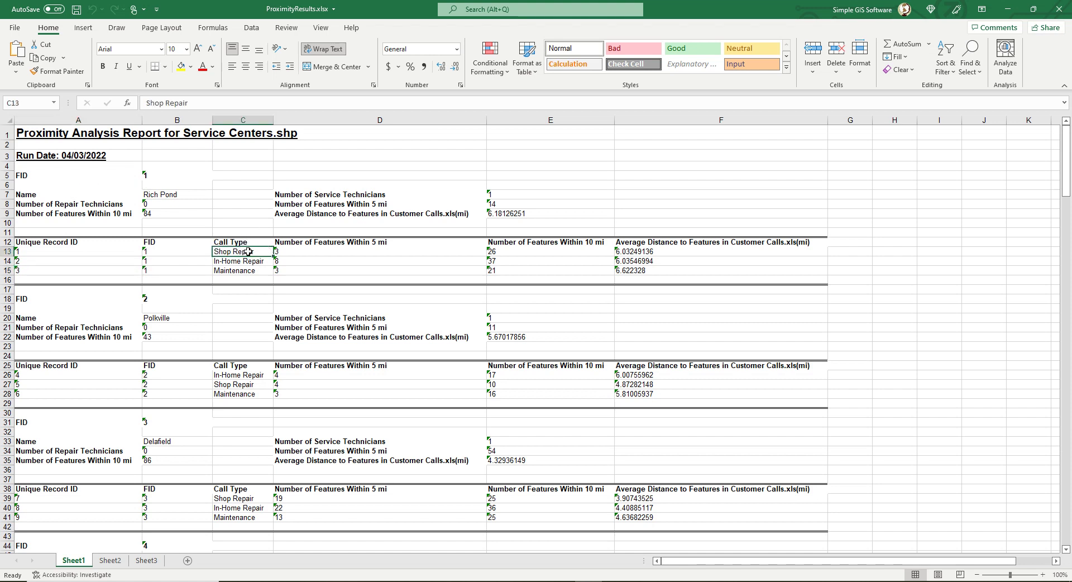
{"action": "left_click", "coordinate": [298, 250]}
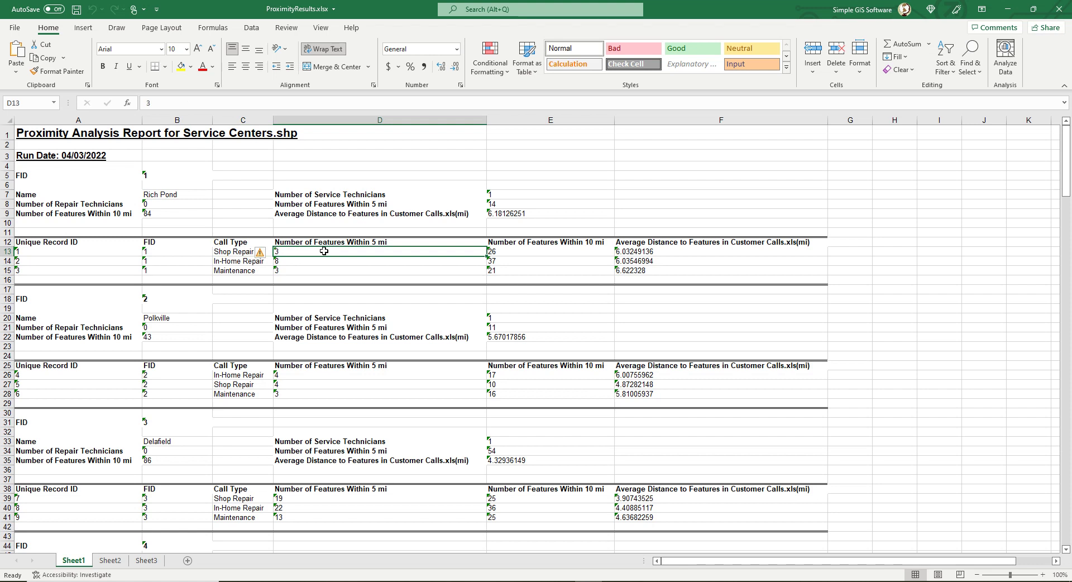
{"action": "left_click", "coordinate": [505, 250]}
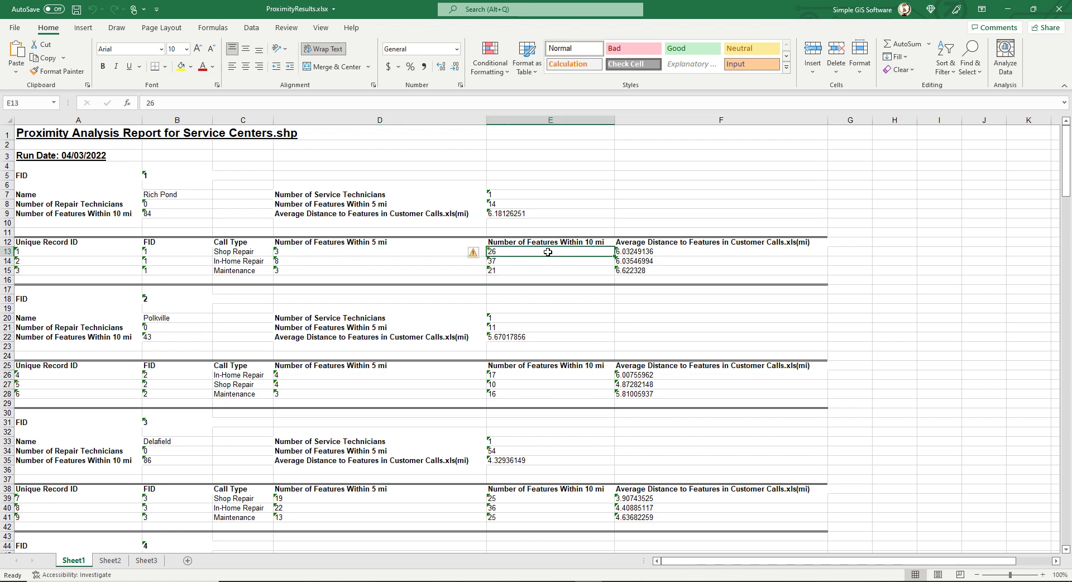
{"action": "left_click", "coordinate": [638, 252]}
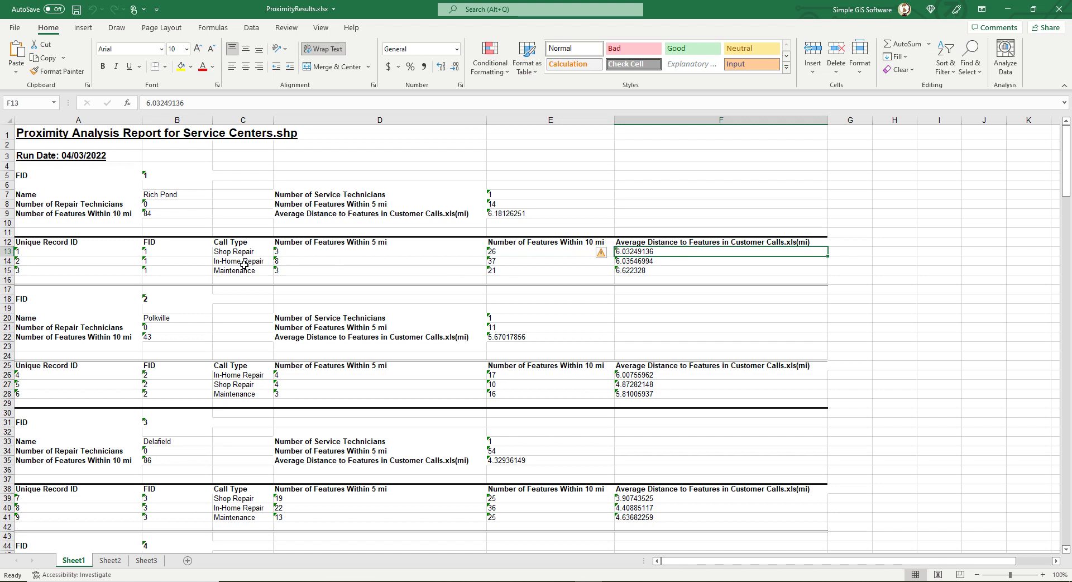
{"action": "left_click", "coordinate": [268, 260]}
{"action": "left_click", "coordinate": [343, 261]}
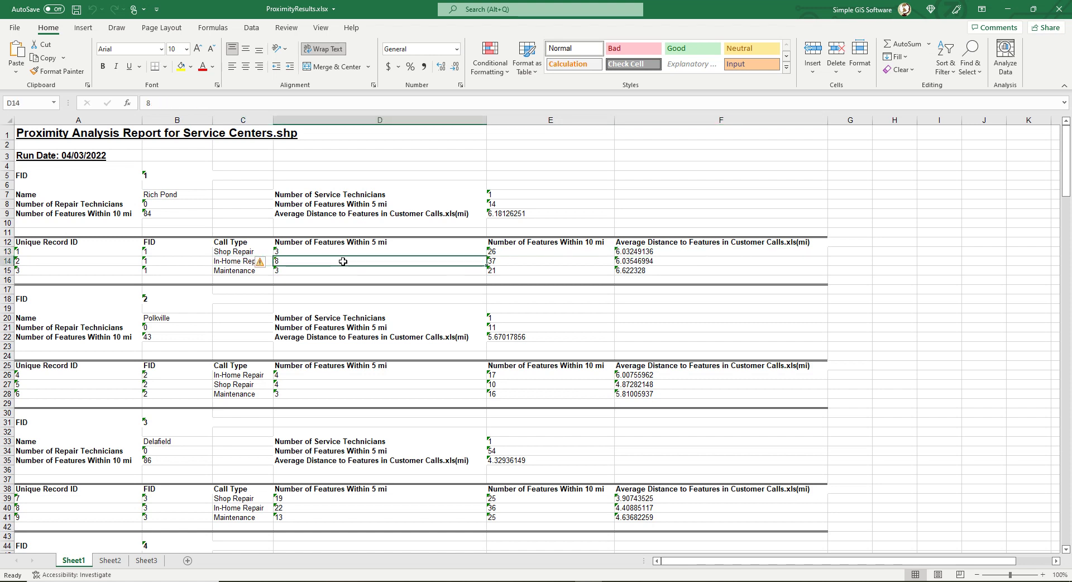
{"action": "left_click", "coordinate": [522, 262]}
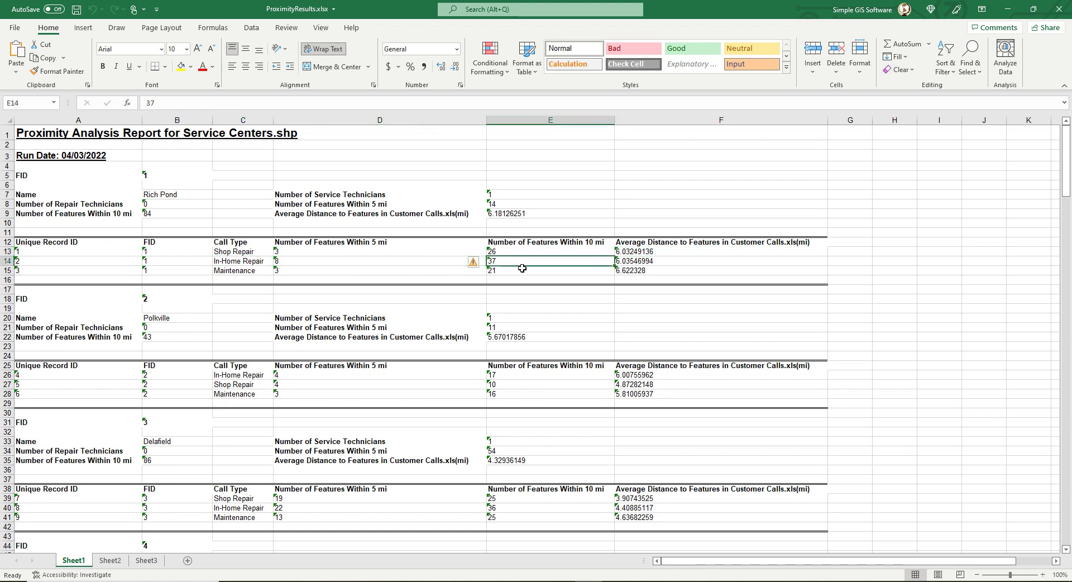
{"action": "left_click", "coordinate": [658, 259]}
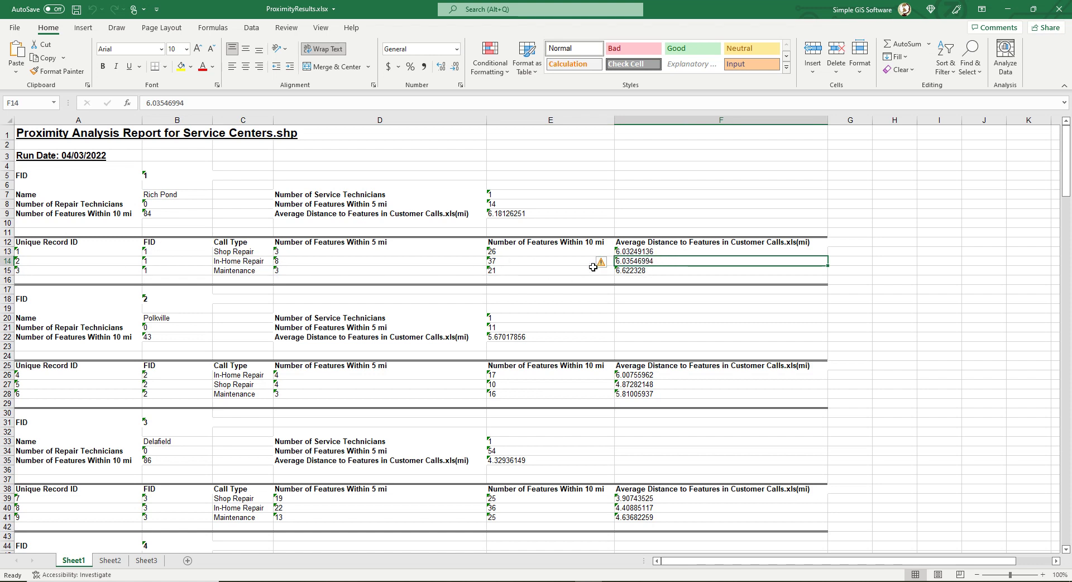
{"action": "left_click", "coordinate": [232, 272]}
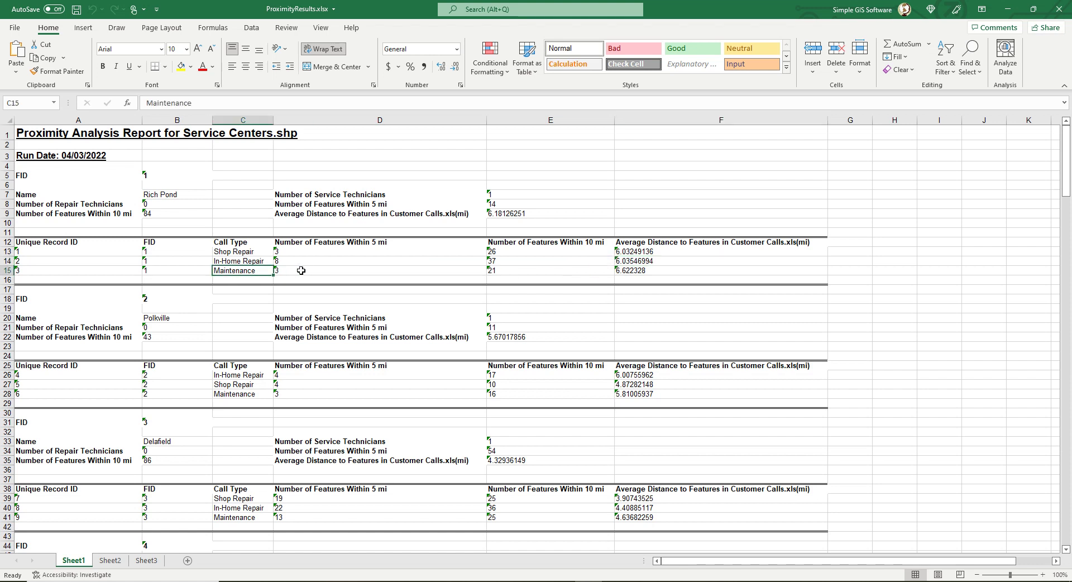
{"action": "left_click", "coordinate": [301, 270]}
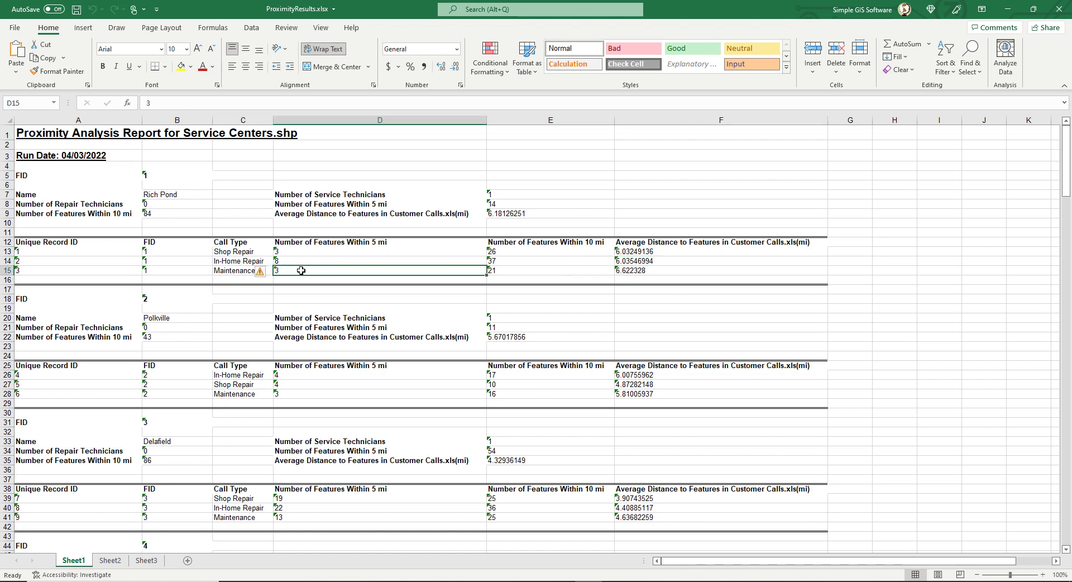
{"action": "left_click", "coordinate": [510, 271]}
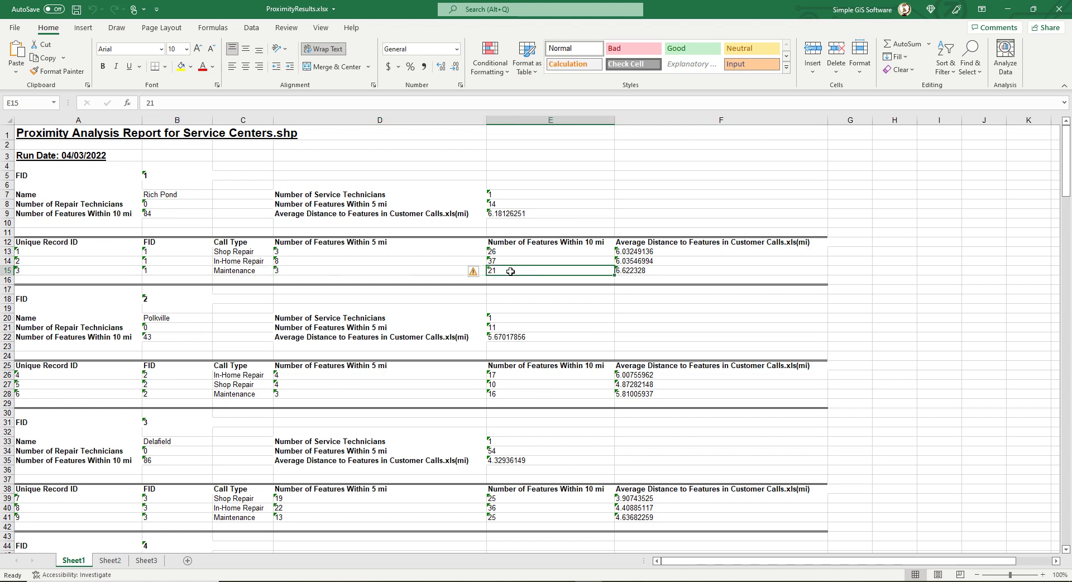
{"action": "left_click", "coordinate": [633, 273]}
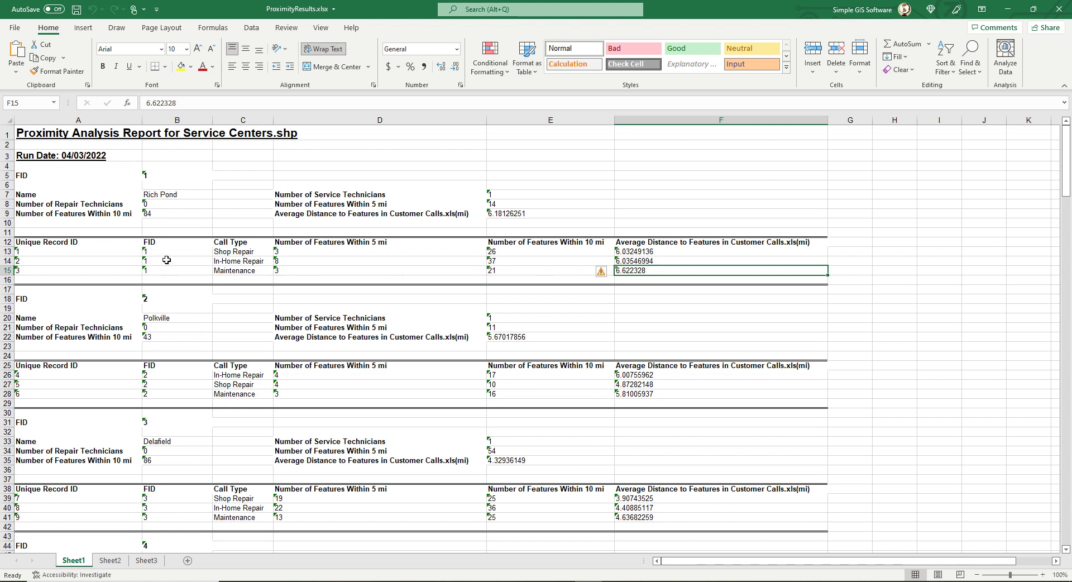
{"action": "left_click", "coordinate": [37, 310]}
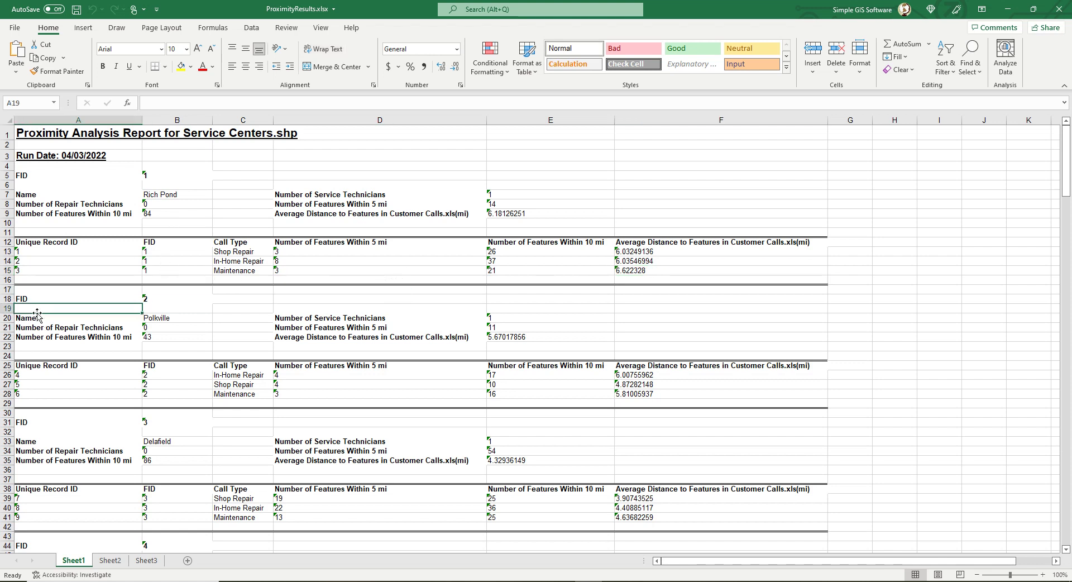
Step: Review Polkville's name and In-Home Repair and Maintenance rows, then return to Simple GIS Client
{"action": "left_click", "coordinate": [37, 326]}
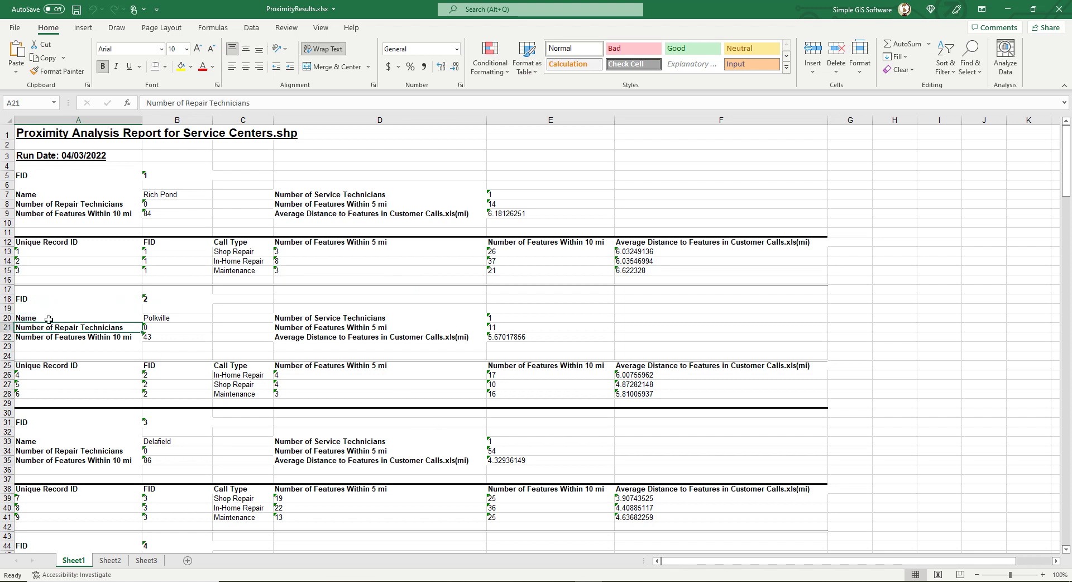
{"action": "left_click", "coordinate": [49, 320]}
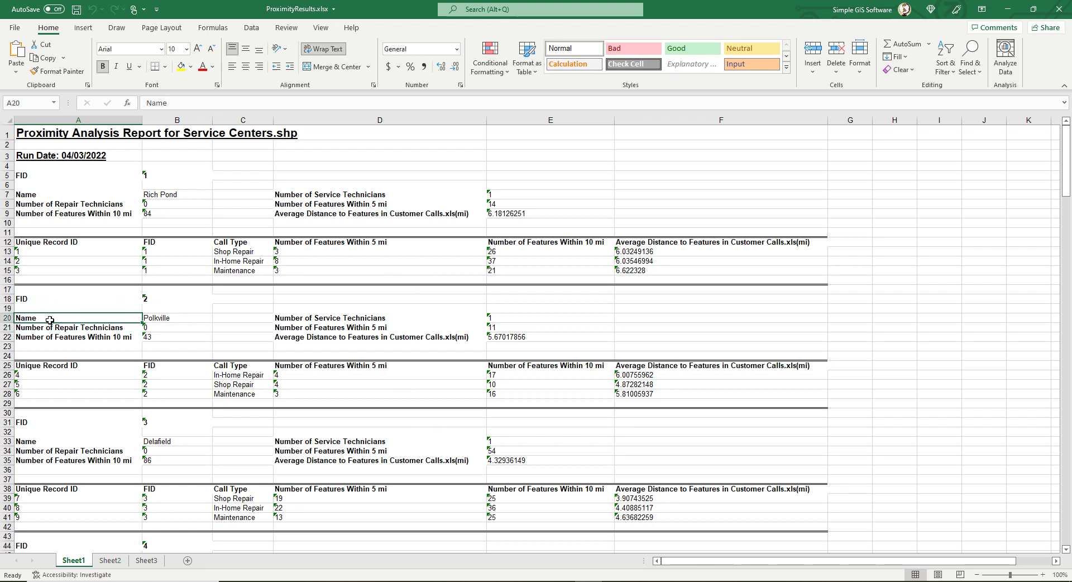
{"action": "left_click", "coordinate": [177, 320]}
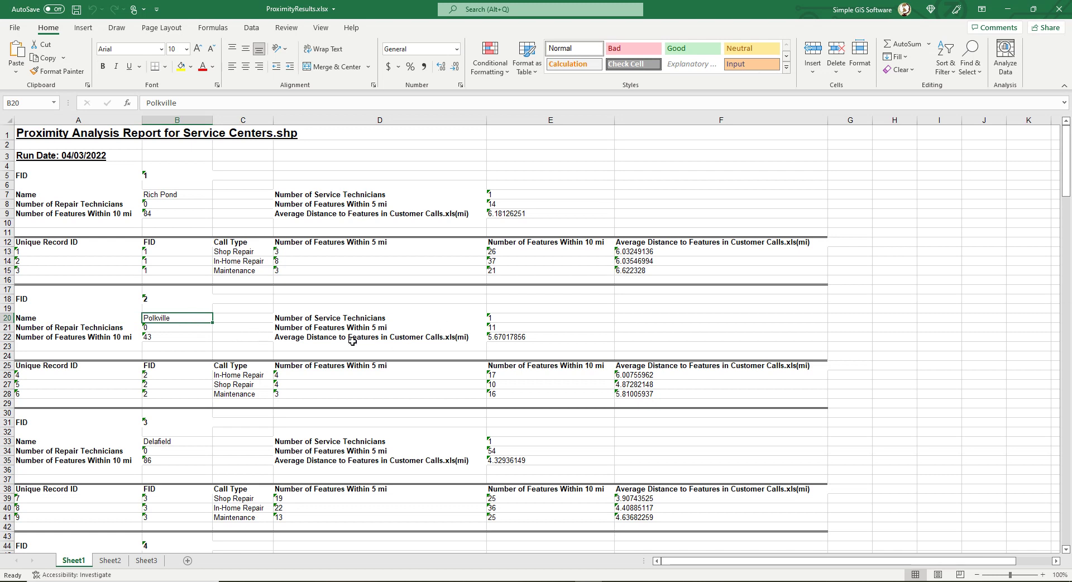
{"action": "left_click", "coordinate": [248, 375]}
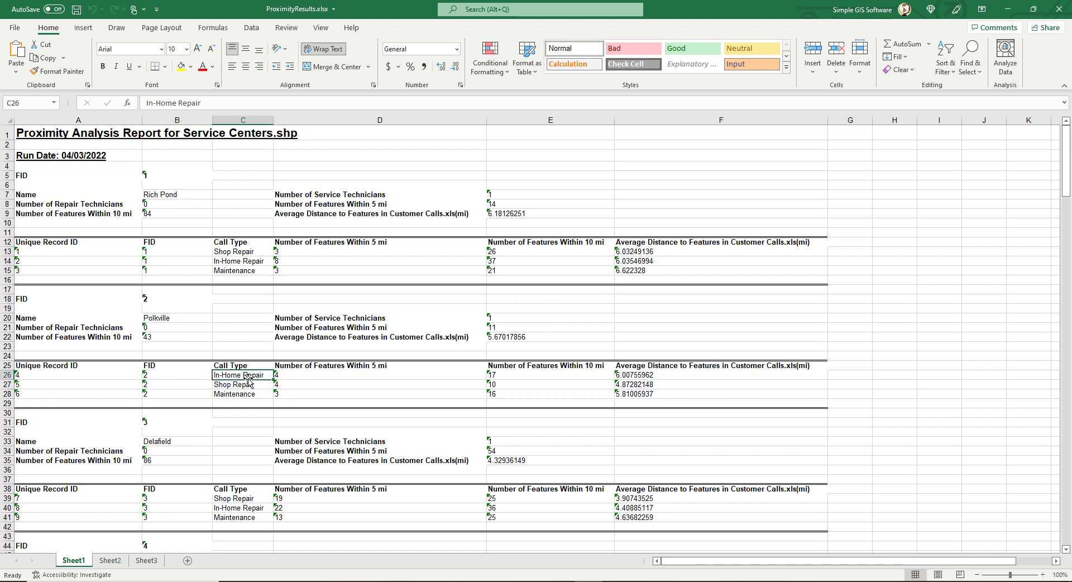
{"action": "left_click", "coordinate": [247, 385]}
{"action": "left_click", "coordinate": [247, 393]}
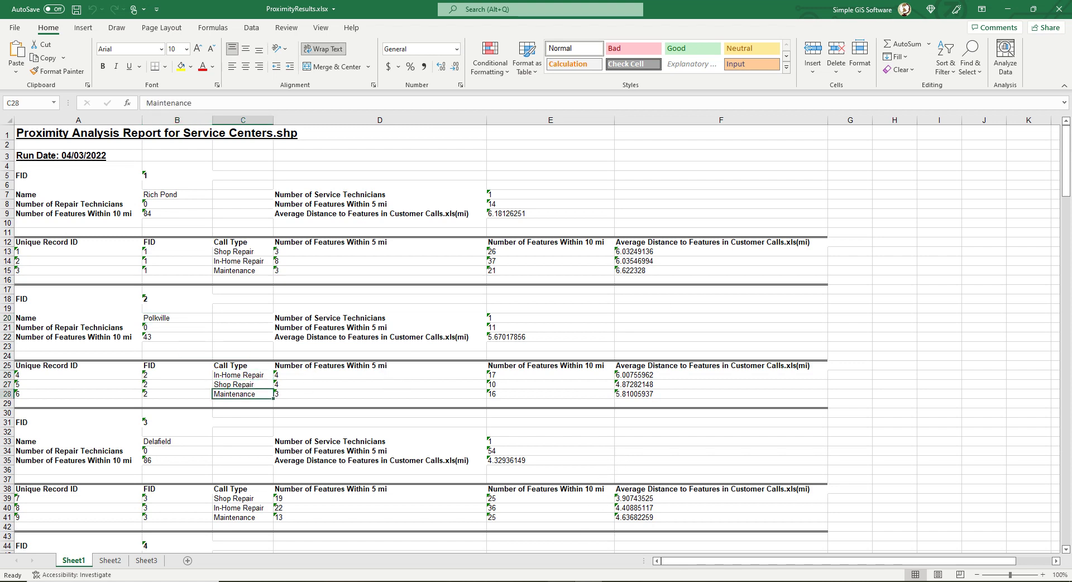
{"action": "left_click", "coordinate": [561, 581]}
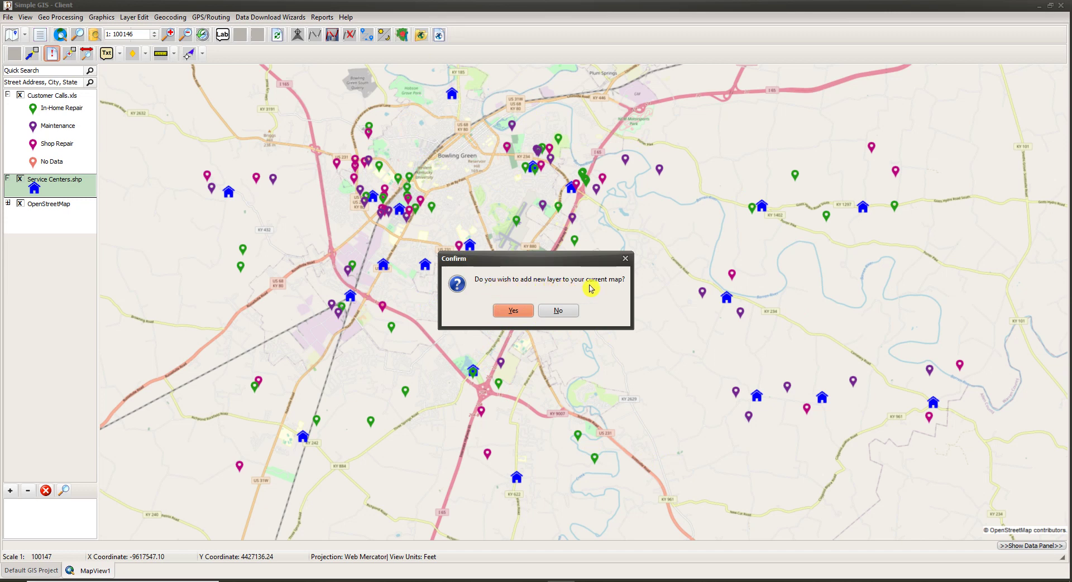
Step: Confirm adding the analysis output as a new layer and select Proximity Analysis Results in the legend
{"action": "left_click", "coordinate": [512, 310]}
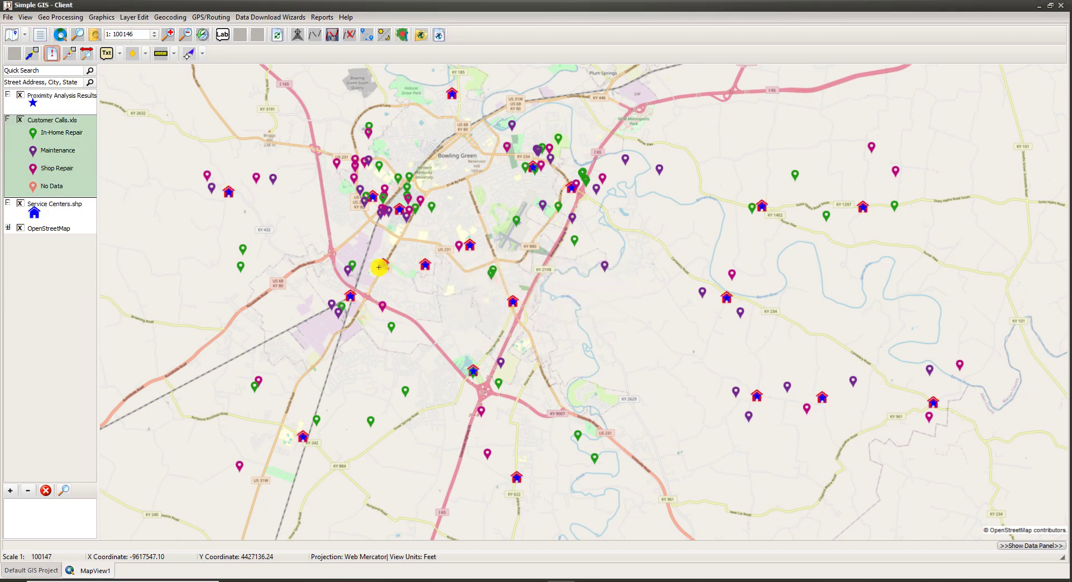
{"action": "left_click", "coordinate": [62, 100]}
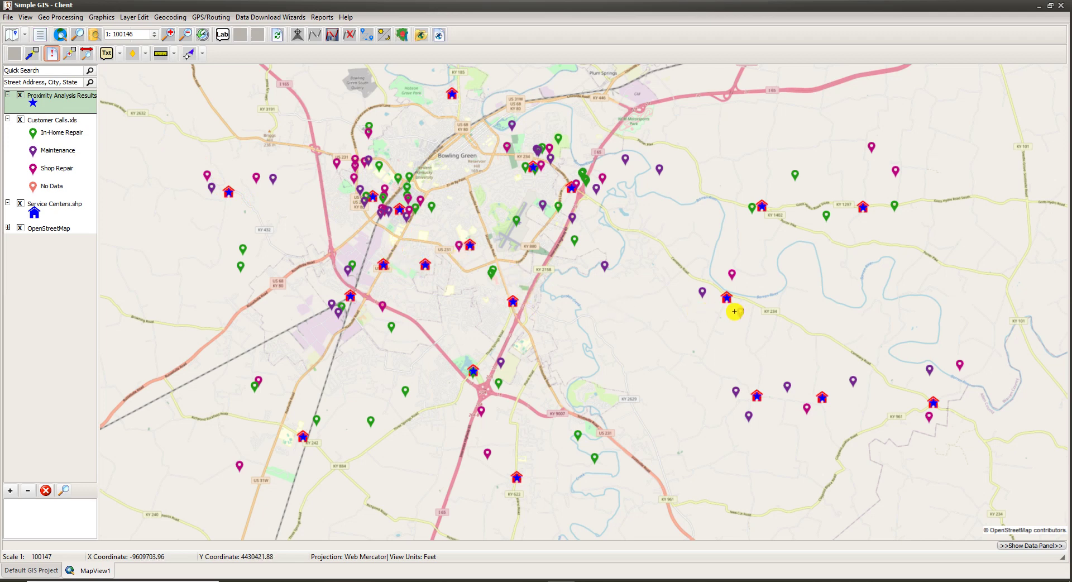
Step: Replace the results layer's blue star point symbol with a blue triangle and apply it
{"action": "double_click", "coordinate": [43, 104]}
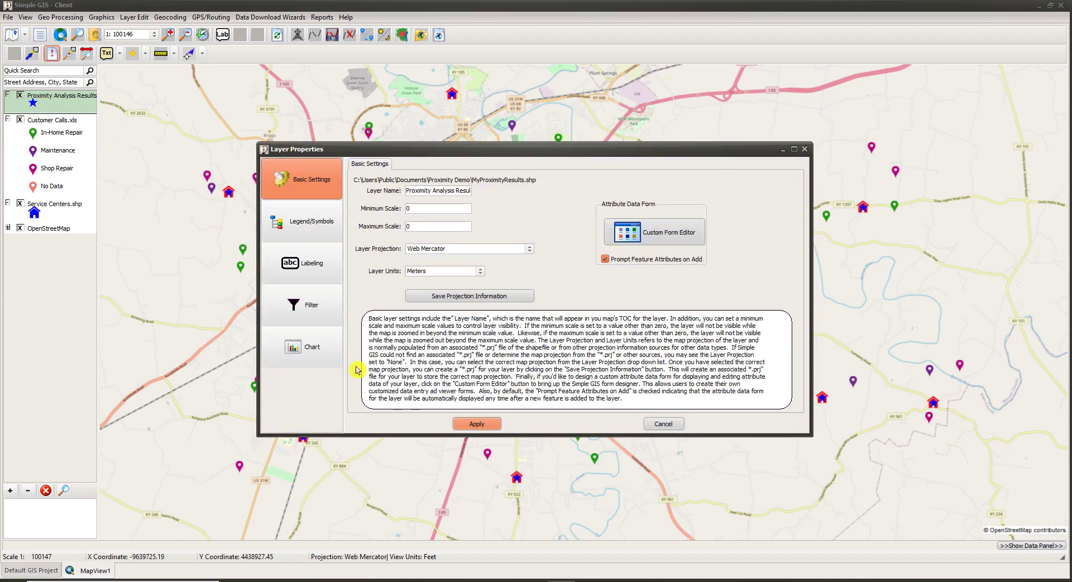
{"action": "left_click", "coordinate": [306, 229]}
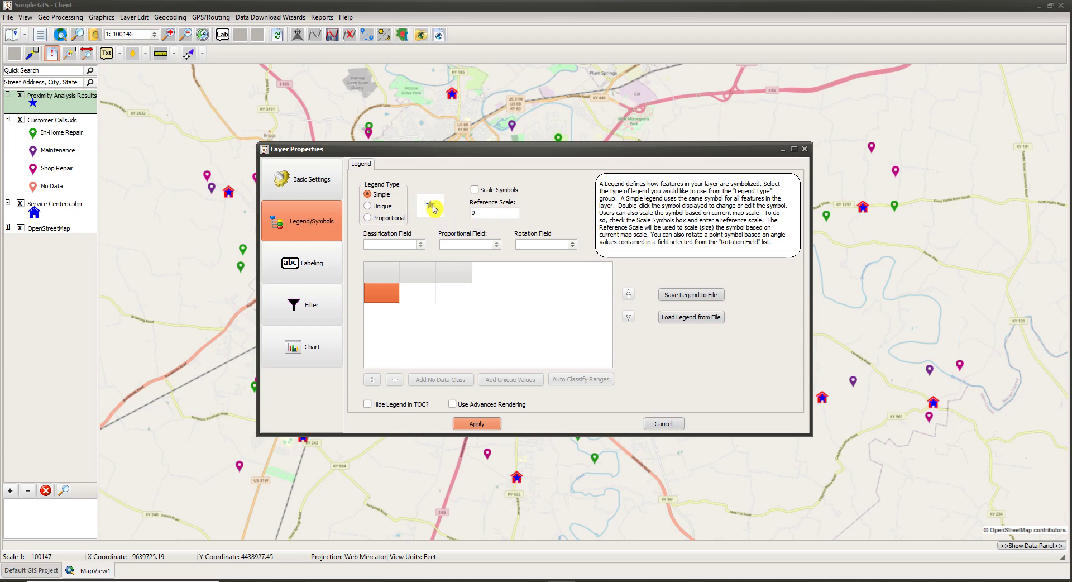
{"action": "double_click", "coordinate": [434, 208]}
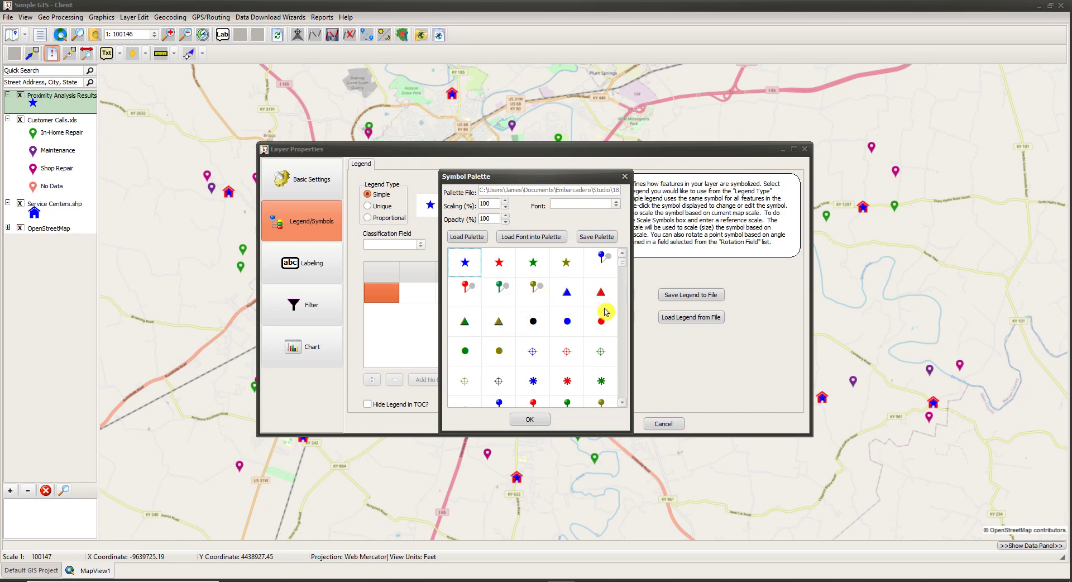
{"action": "left_click", "coordinate": [565, 302]}
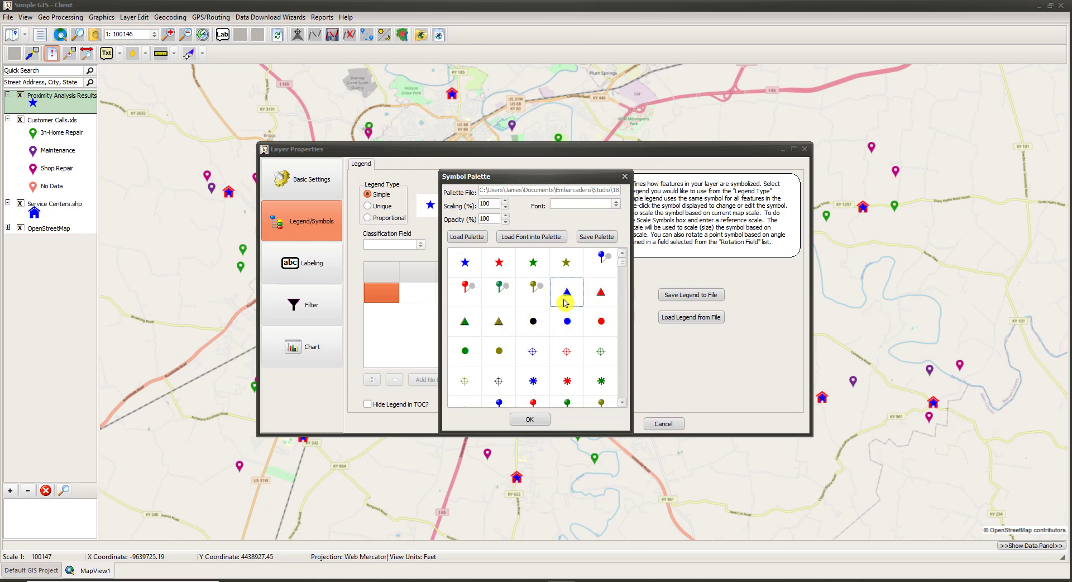
{"action": "left_click", "coordinate": [536, 419]}
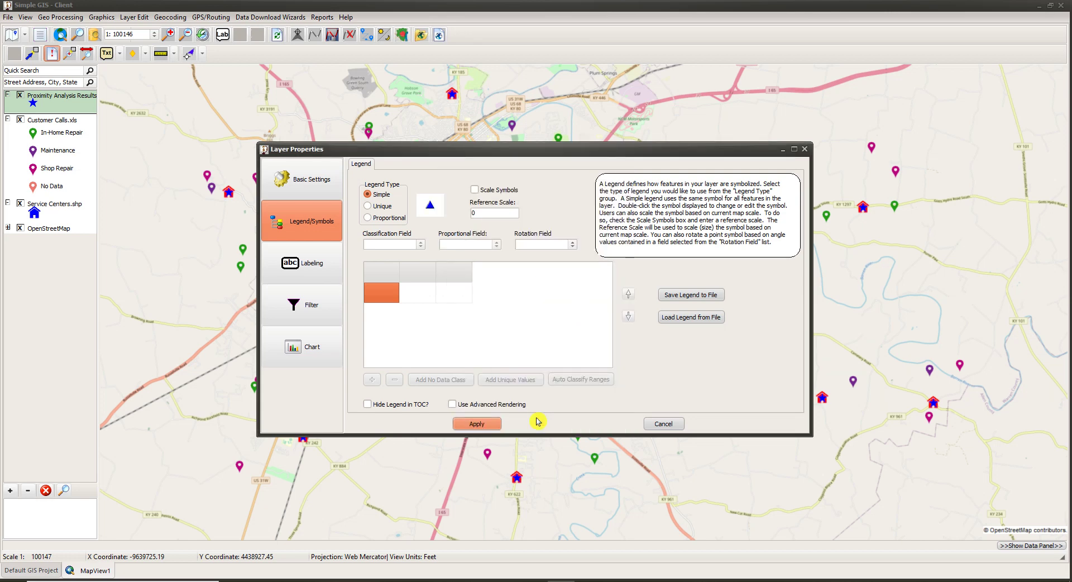
{"action": "left_click", "coordinate": [477, 424]}
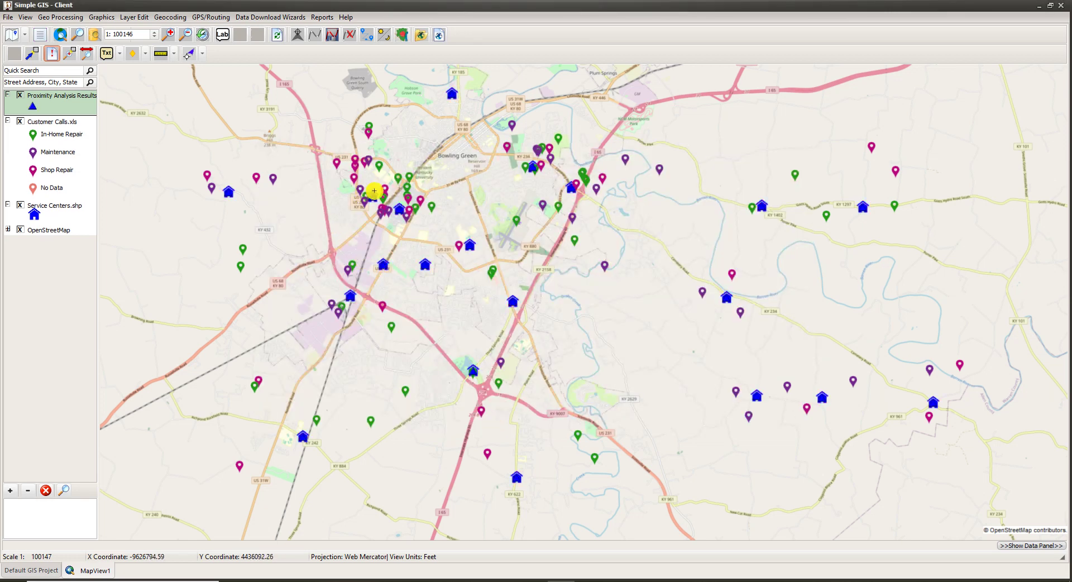
Step: Select the Proximity Analysis Results layer and view the Blue Level service center's attributes
{"action": "left_click", "coordinate": [34, 216]}
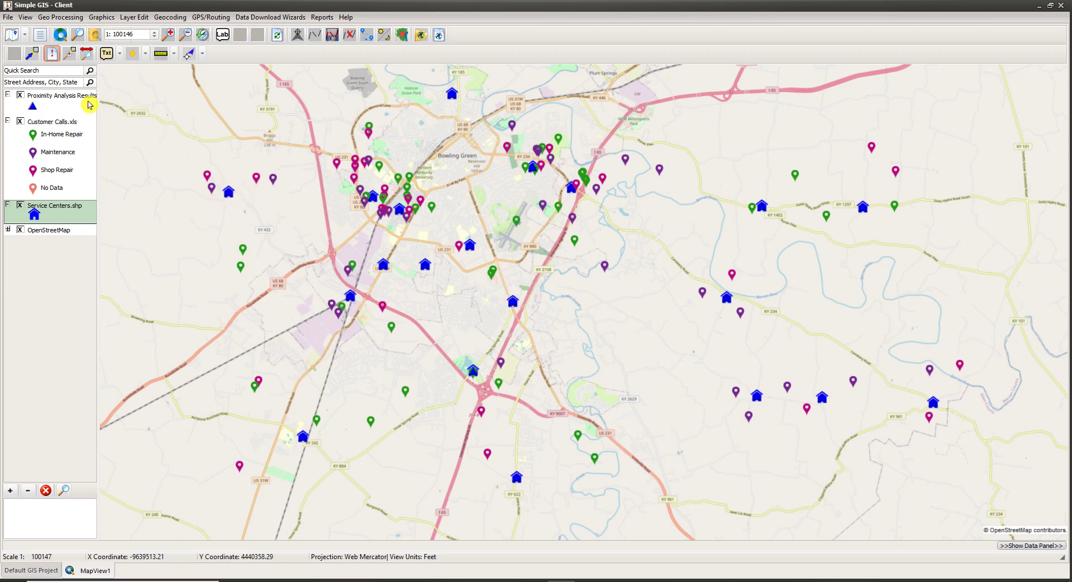
{"action": "left_click", "coordinate": [56, 109]}
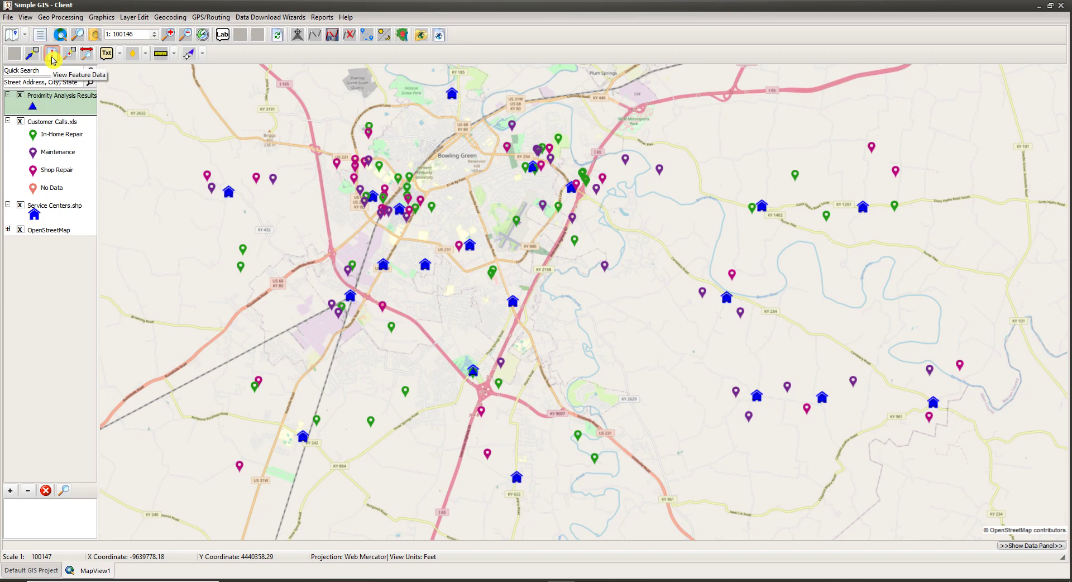
{"action": "left_click", "coordinate": [228, 192]}
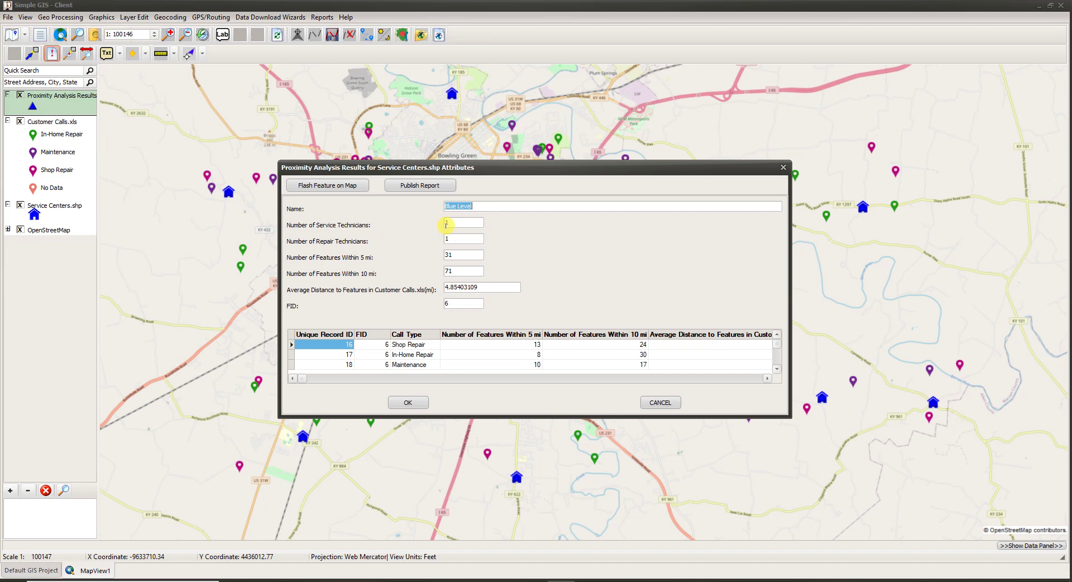
{"action": "left_click", "coordinate": [453, 239]}
{"action": "left_click", "coordinate": [450, 272]}
{"action": "left_click", "coordinate": [480, 287]}
{"action": "left_click", "coordinate": [419, 347]}
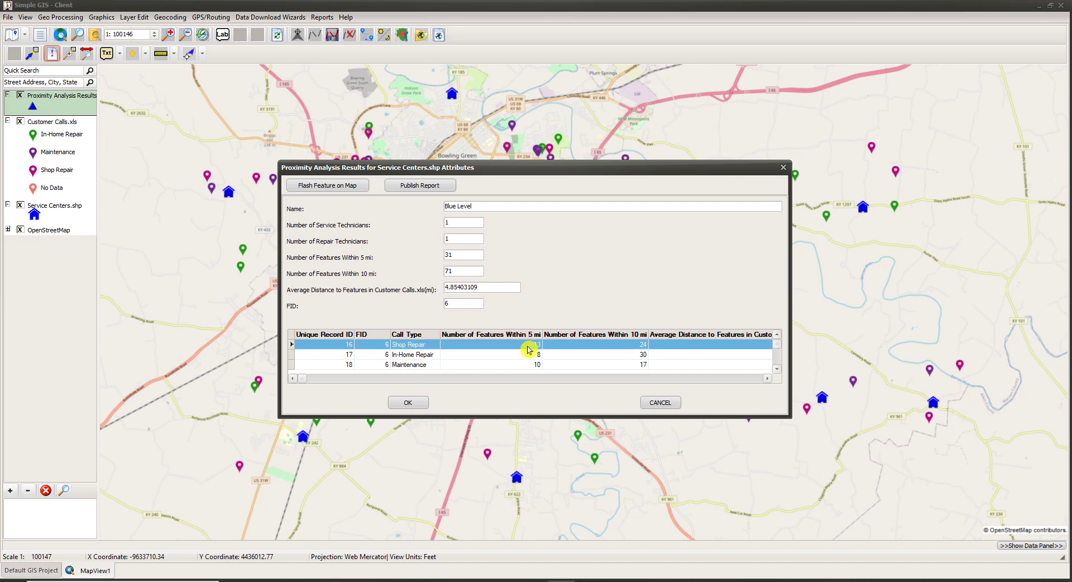
Step: Review Blue Level's In-Home Repair and Maintenance rows, then cancel the attributes window
{"action": "left_click", "coordinate": [430, 356]}
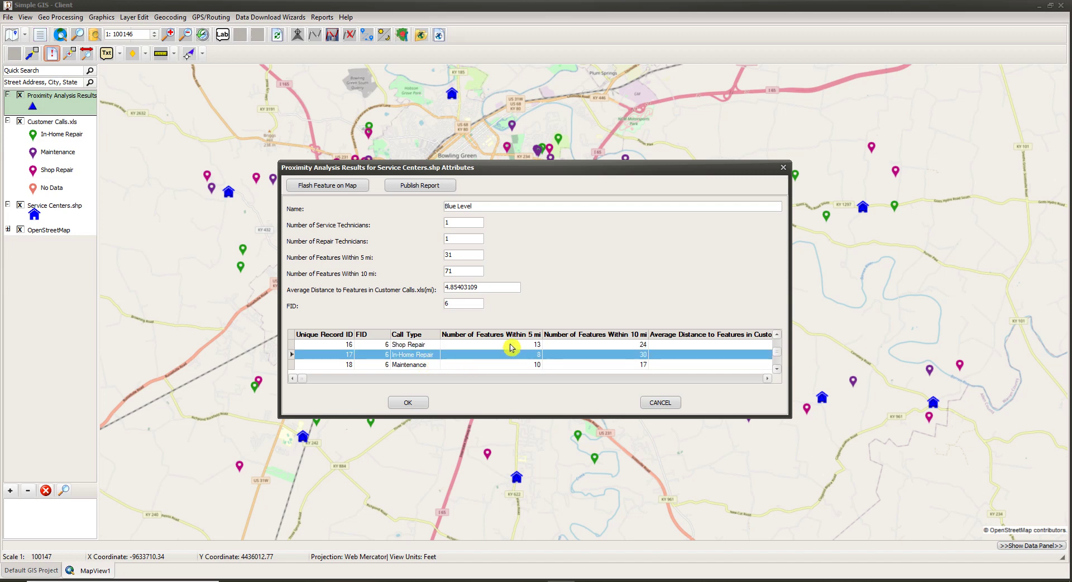
{"action": "left_click", "coordinate": [412, 364]}
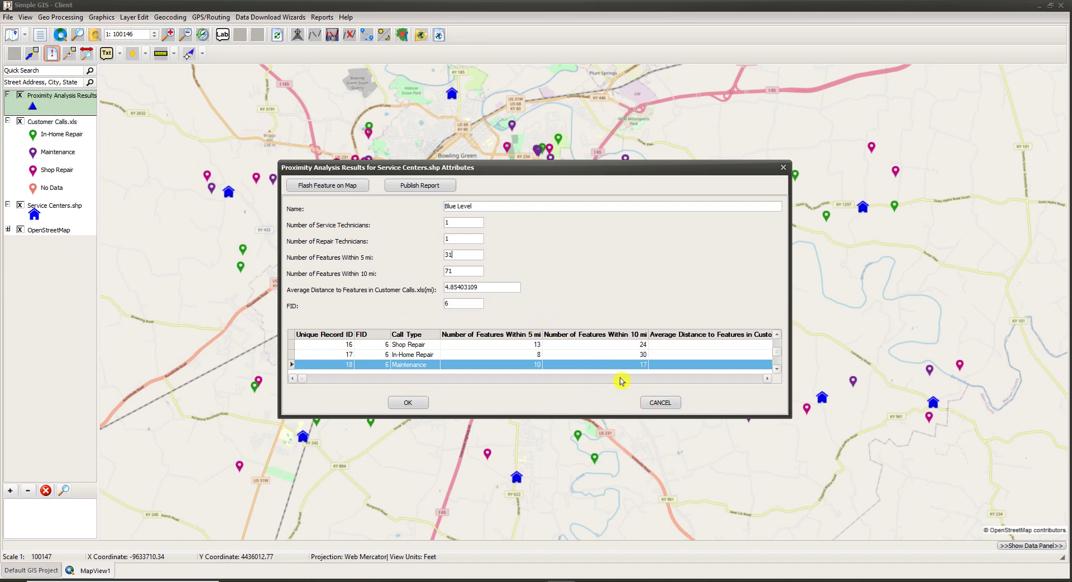
{"action": "left_click", "coordinate": [655, 403]}
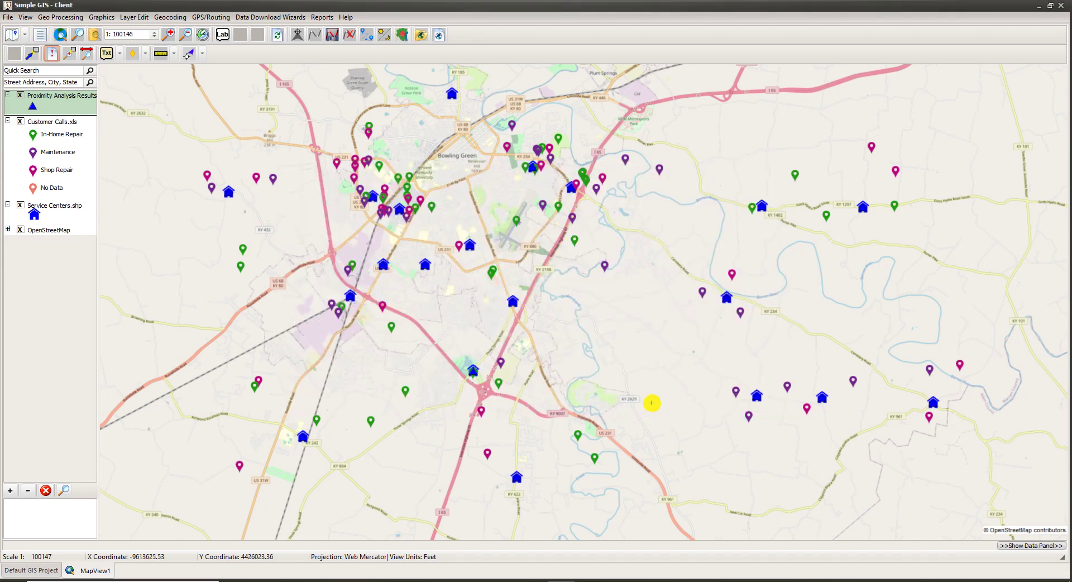